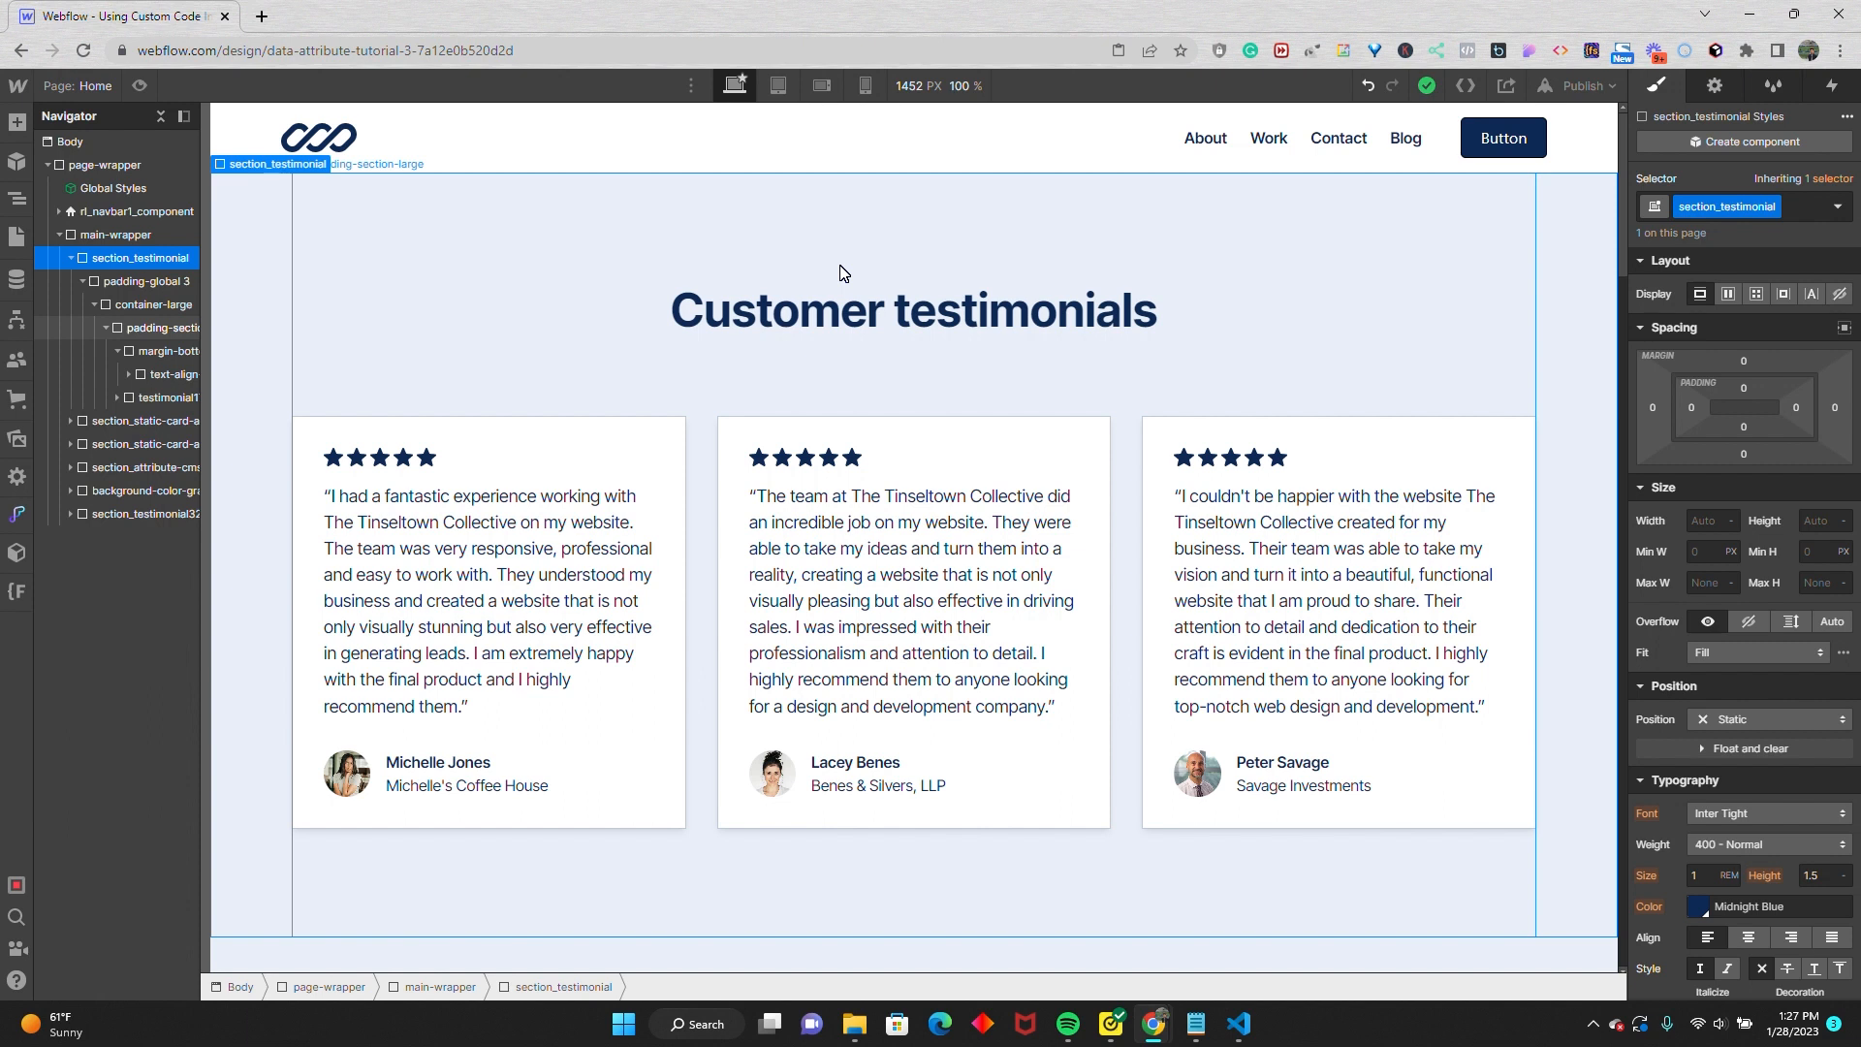
- Switch to Visual Studio Code and start entering a mouse event name in the card's addEventListener call
click(1241, 1026)
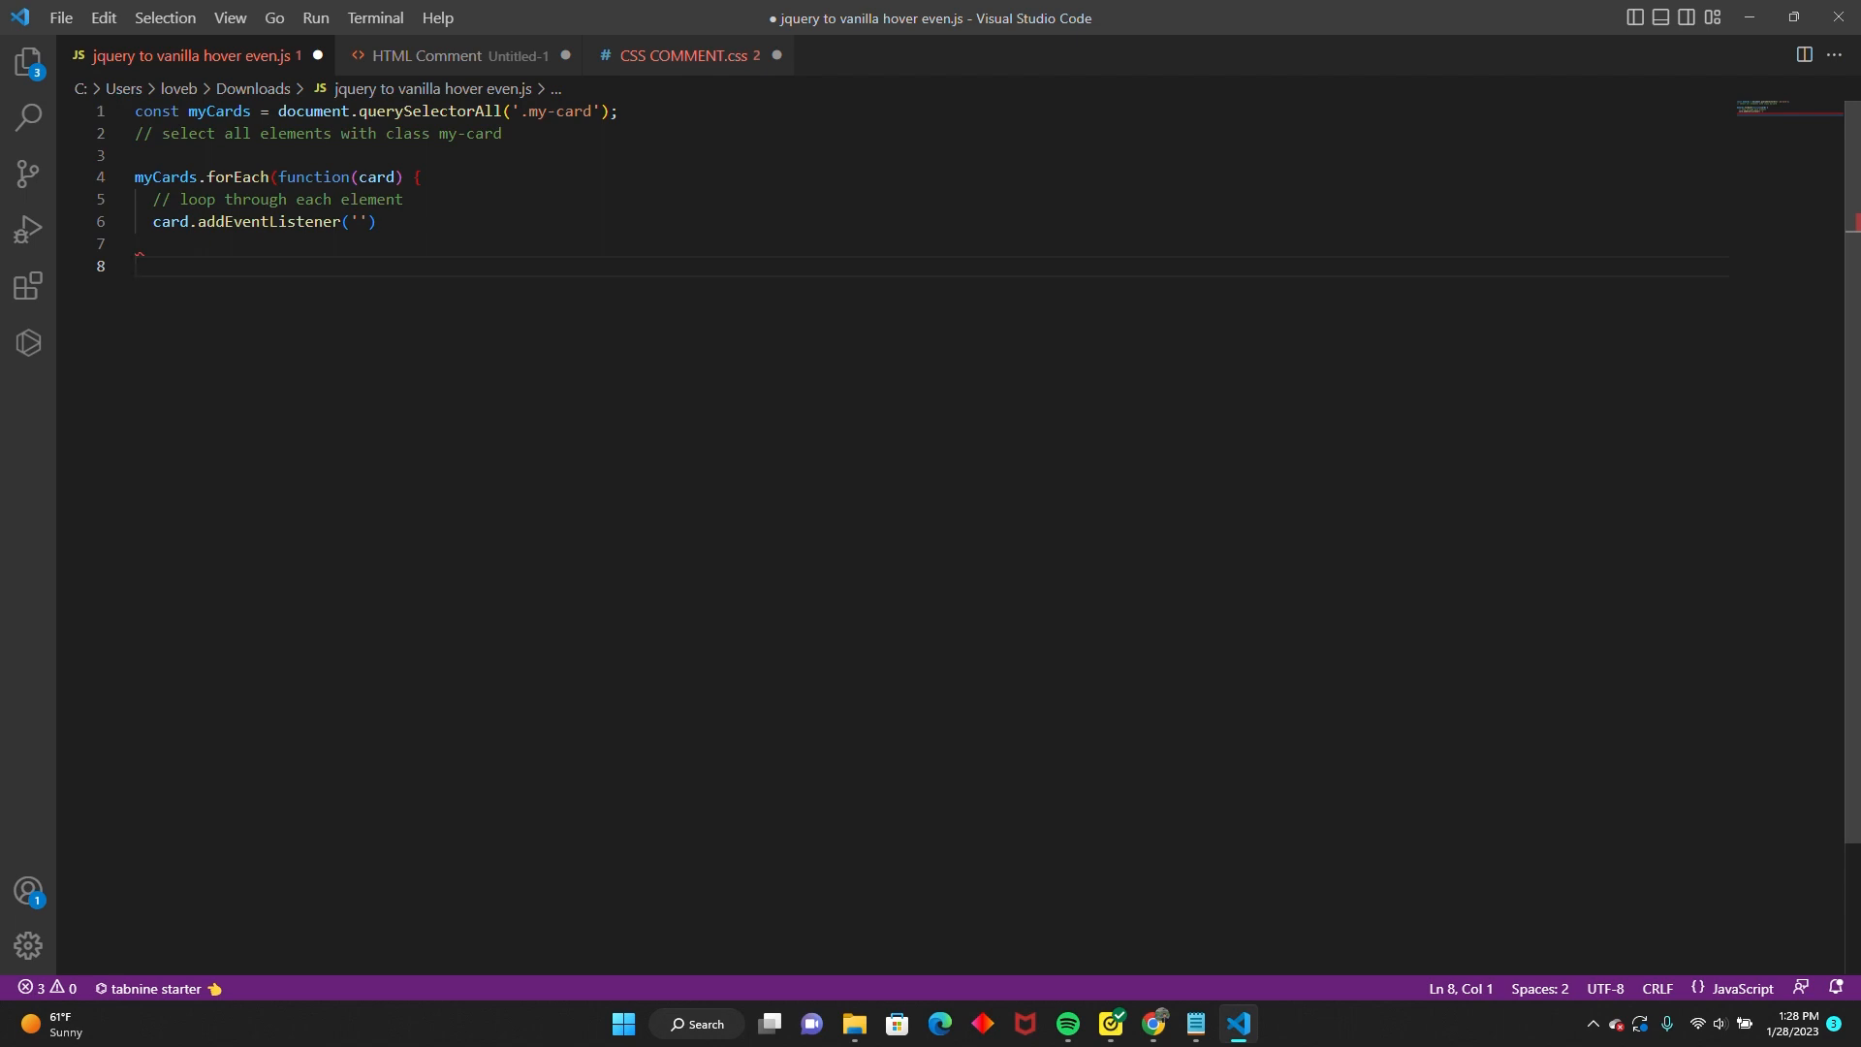
click(356, 222)
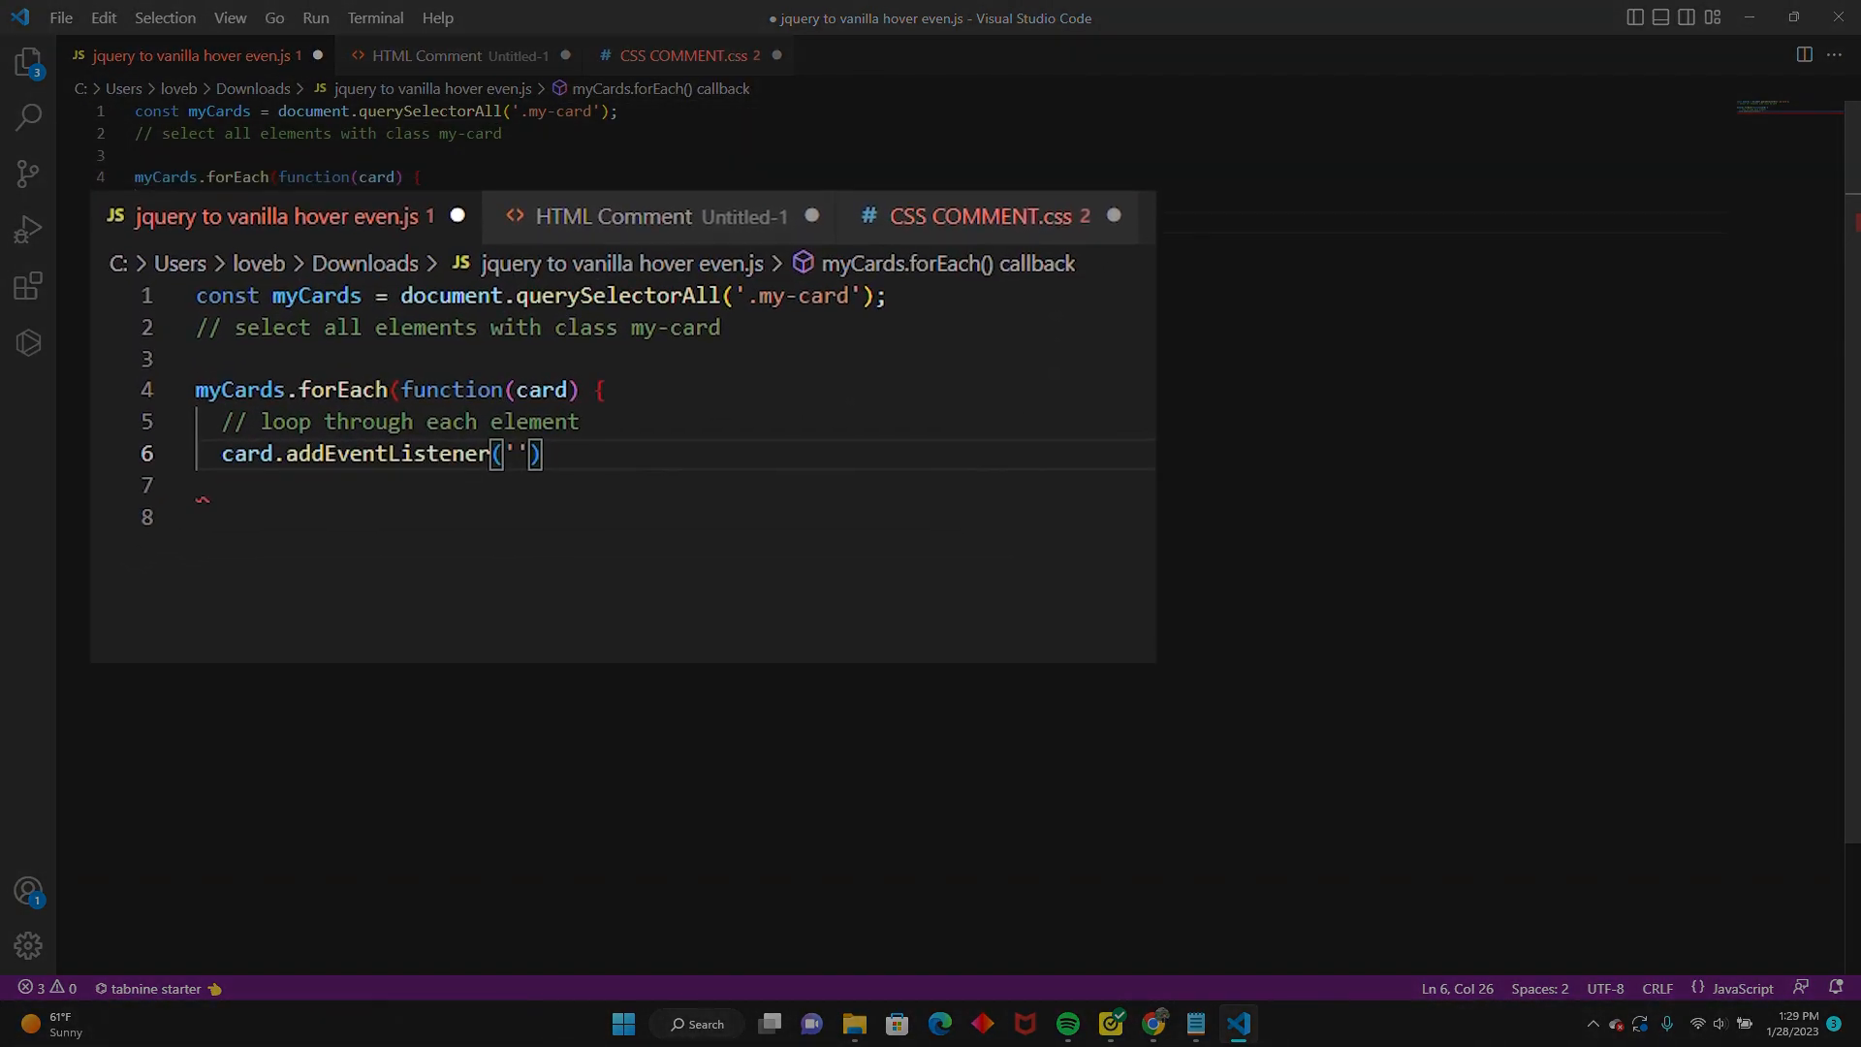
text(c)
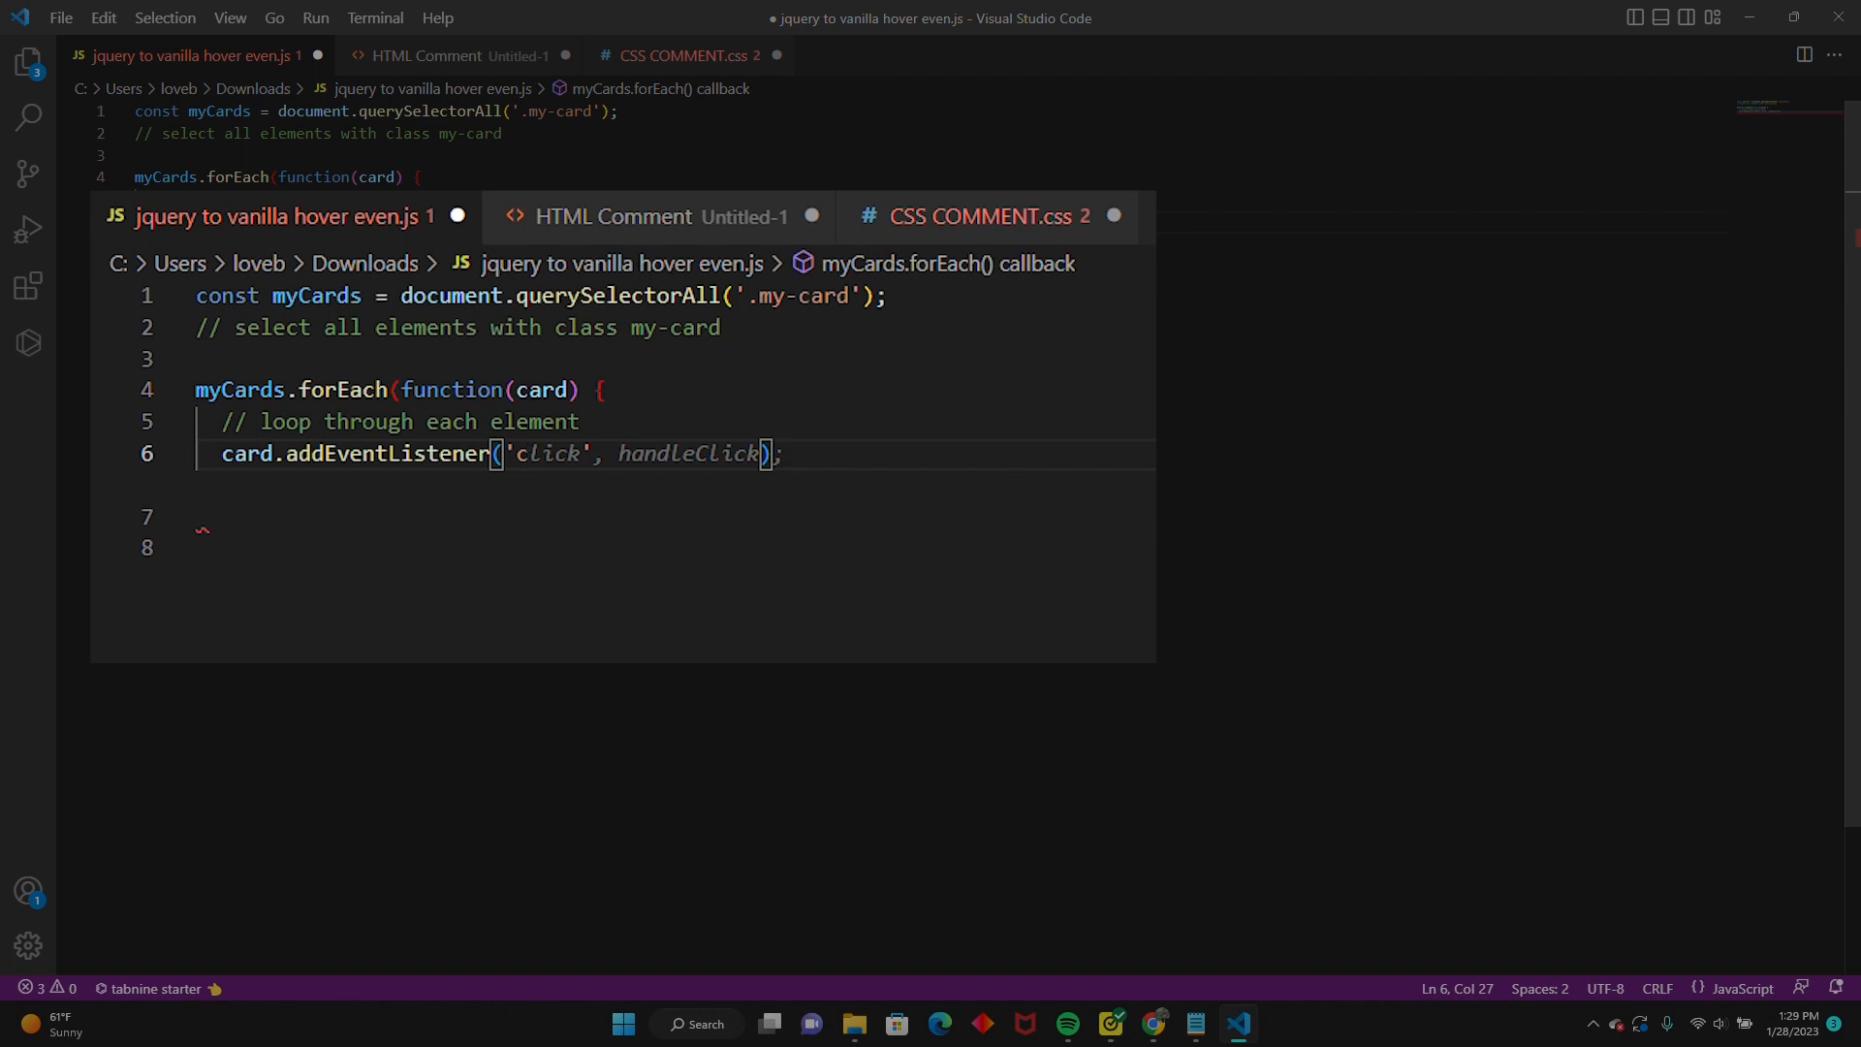
key(BackSpace)
text(m)
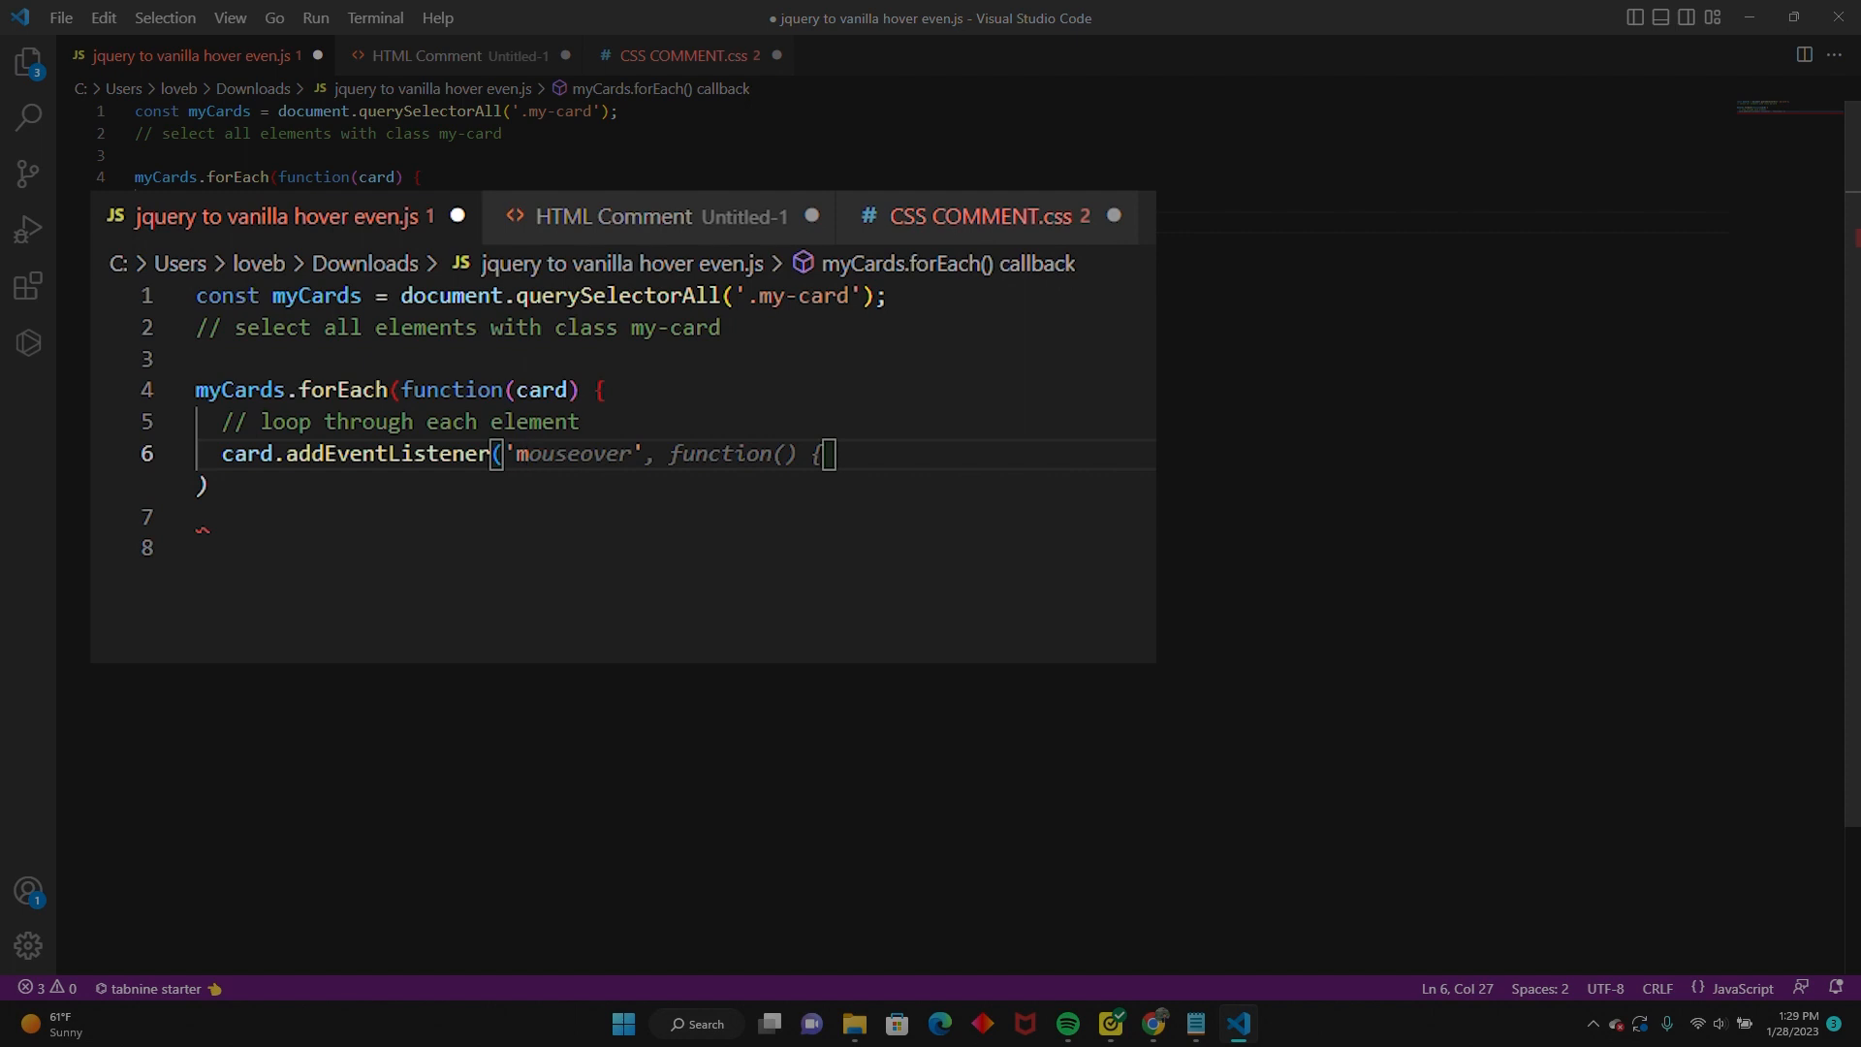
text(ousee)
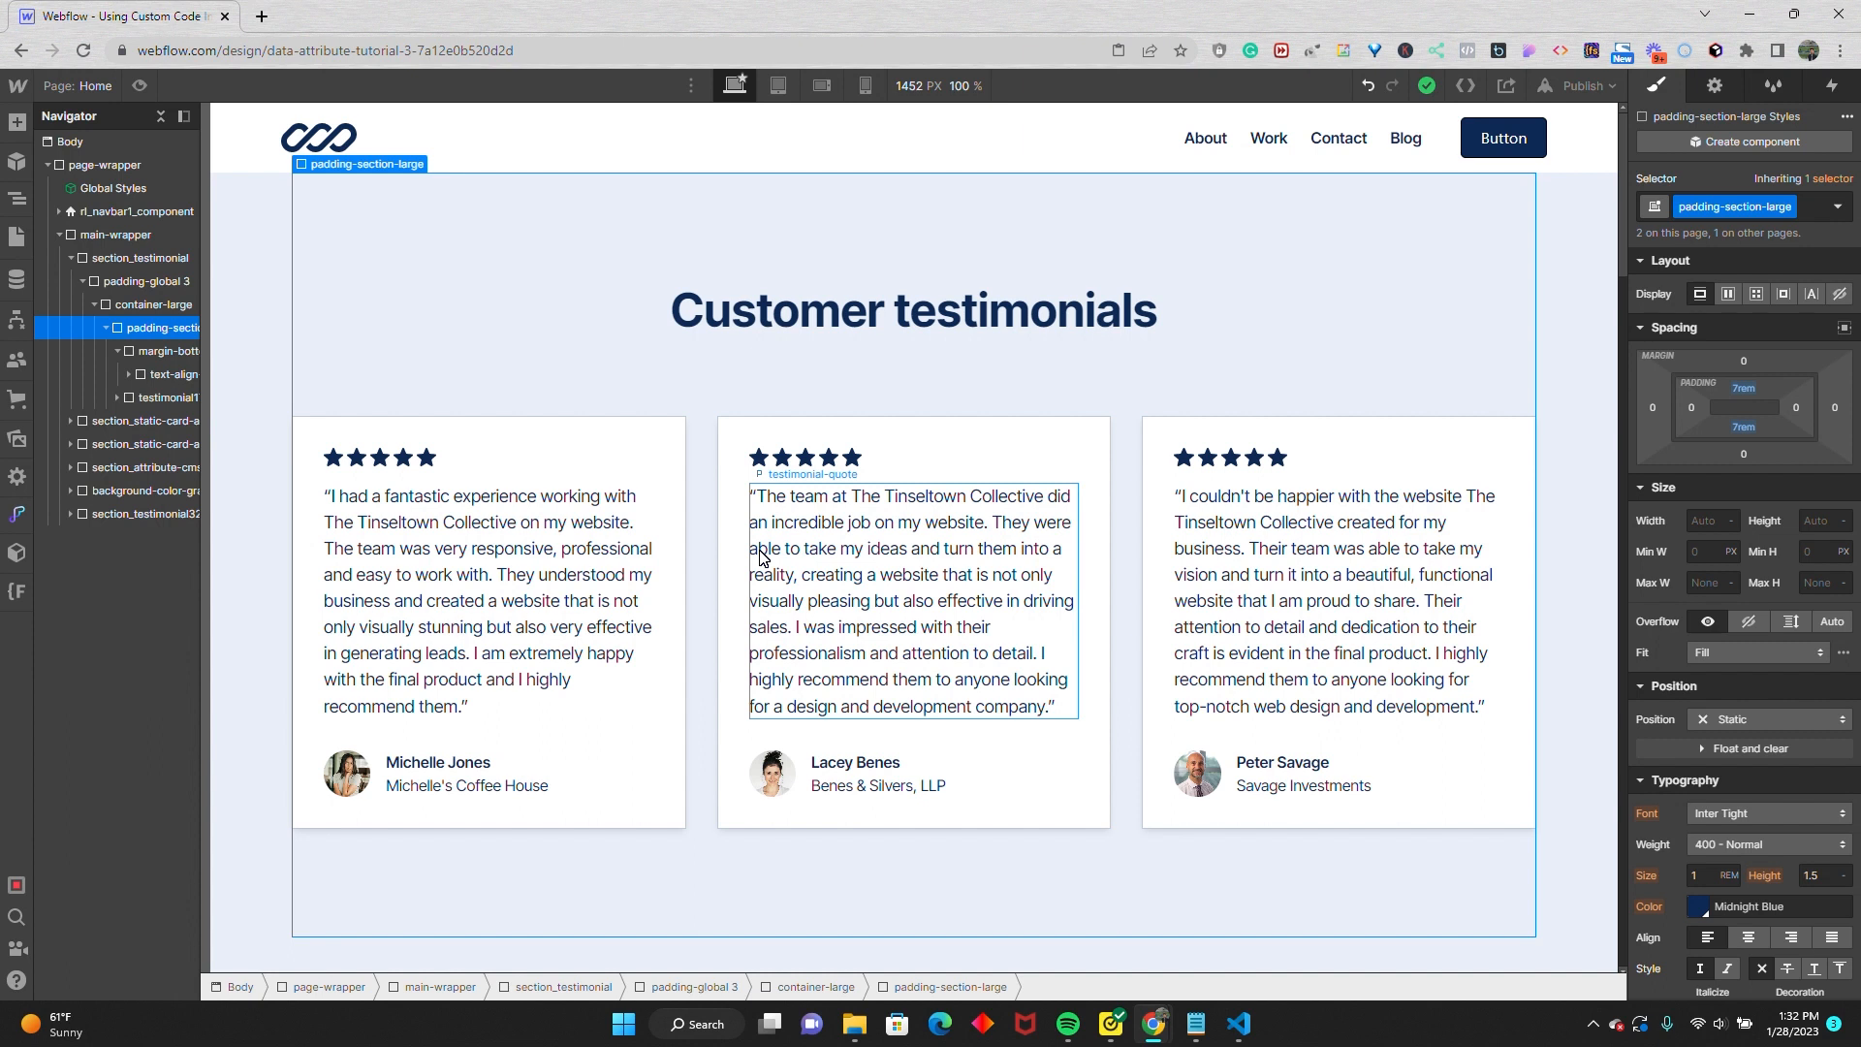
- Remove the opening quotation marks from the customer testimonial texts
click(335, 502)
double_click(334, 502)
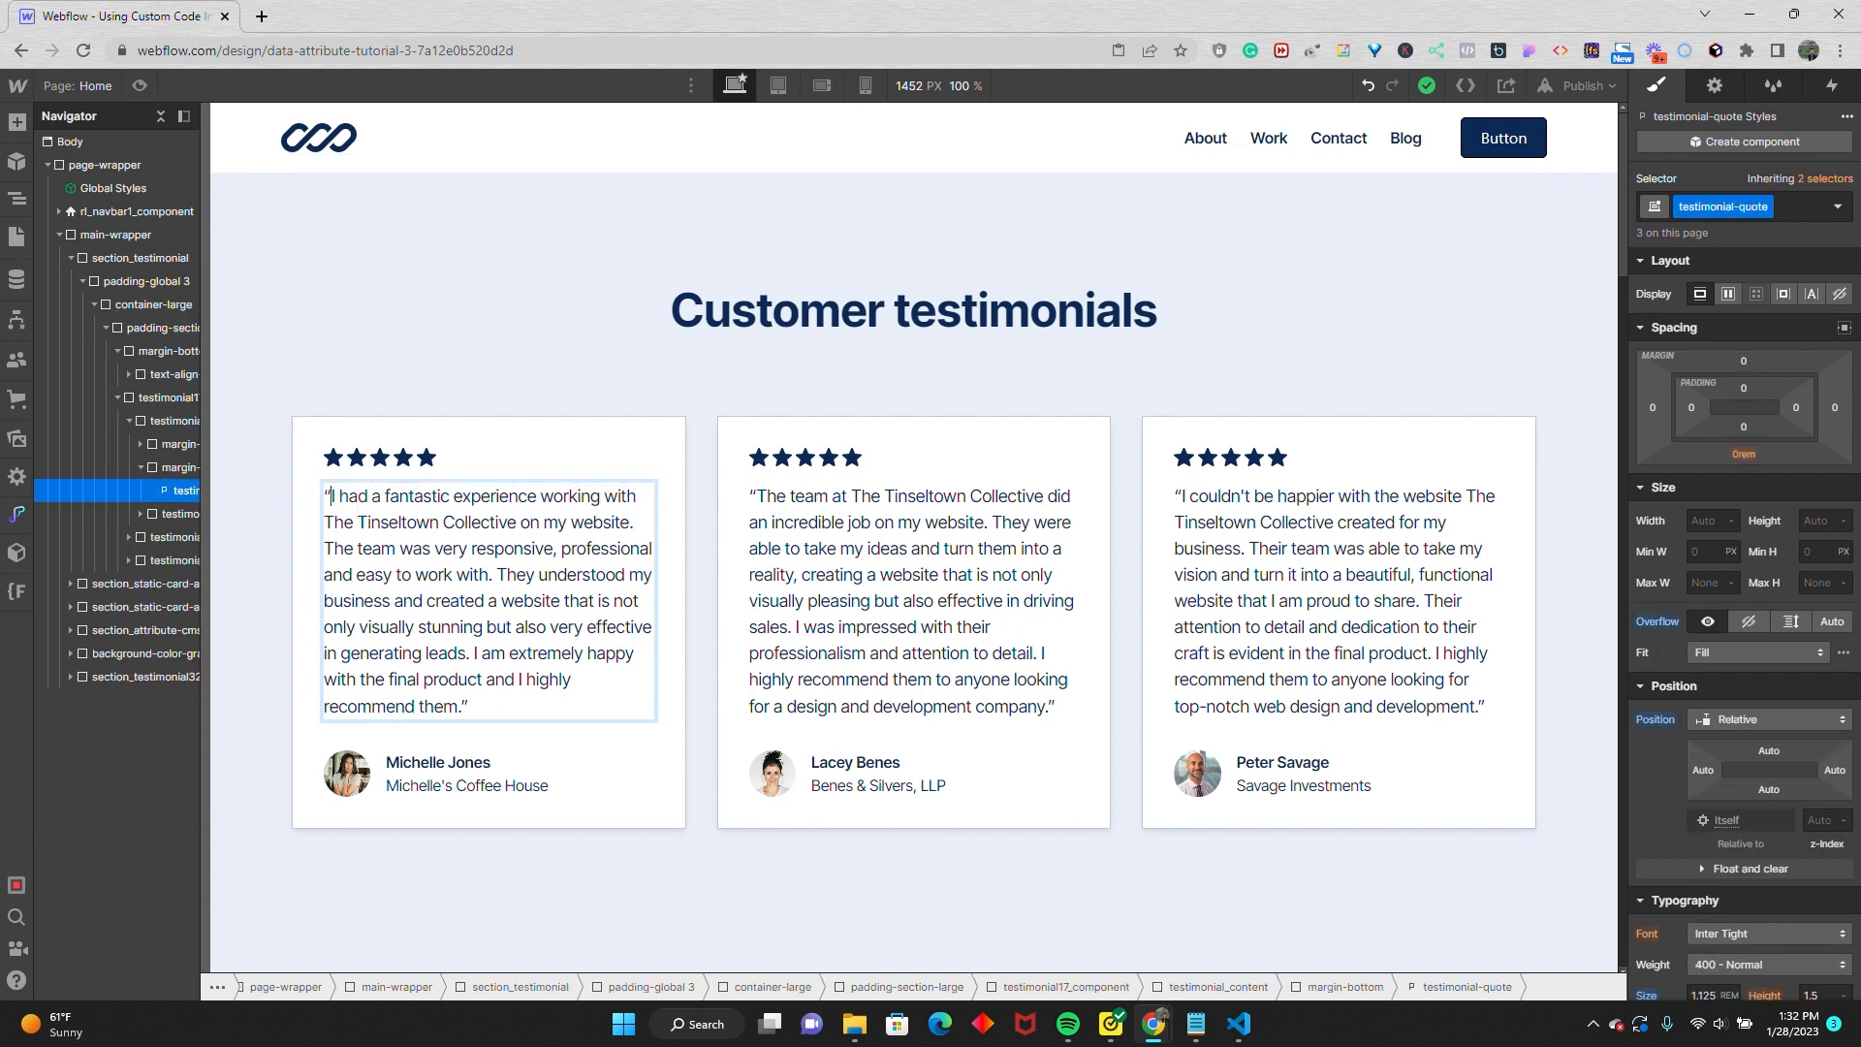
key(BackSpace)
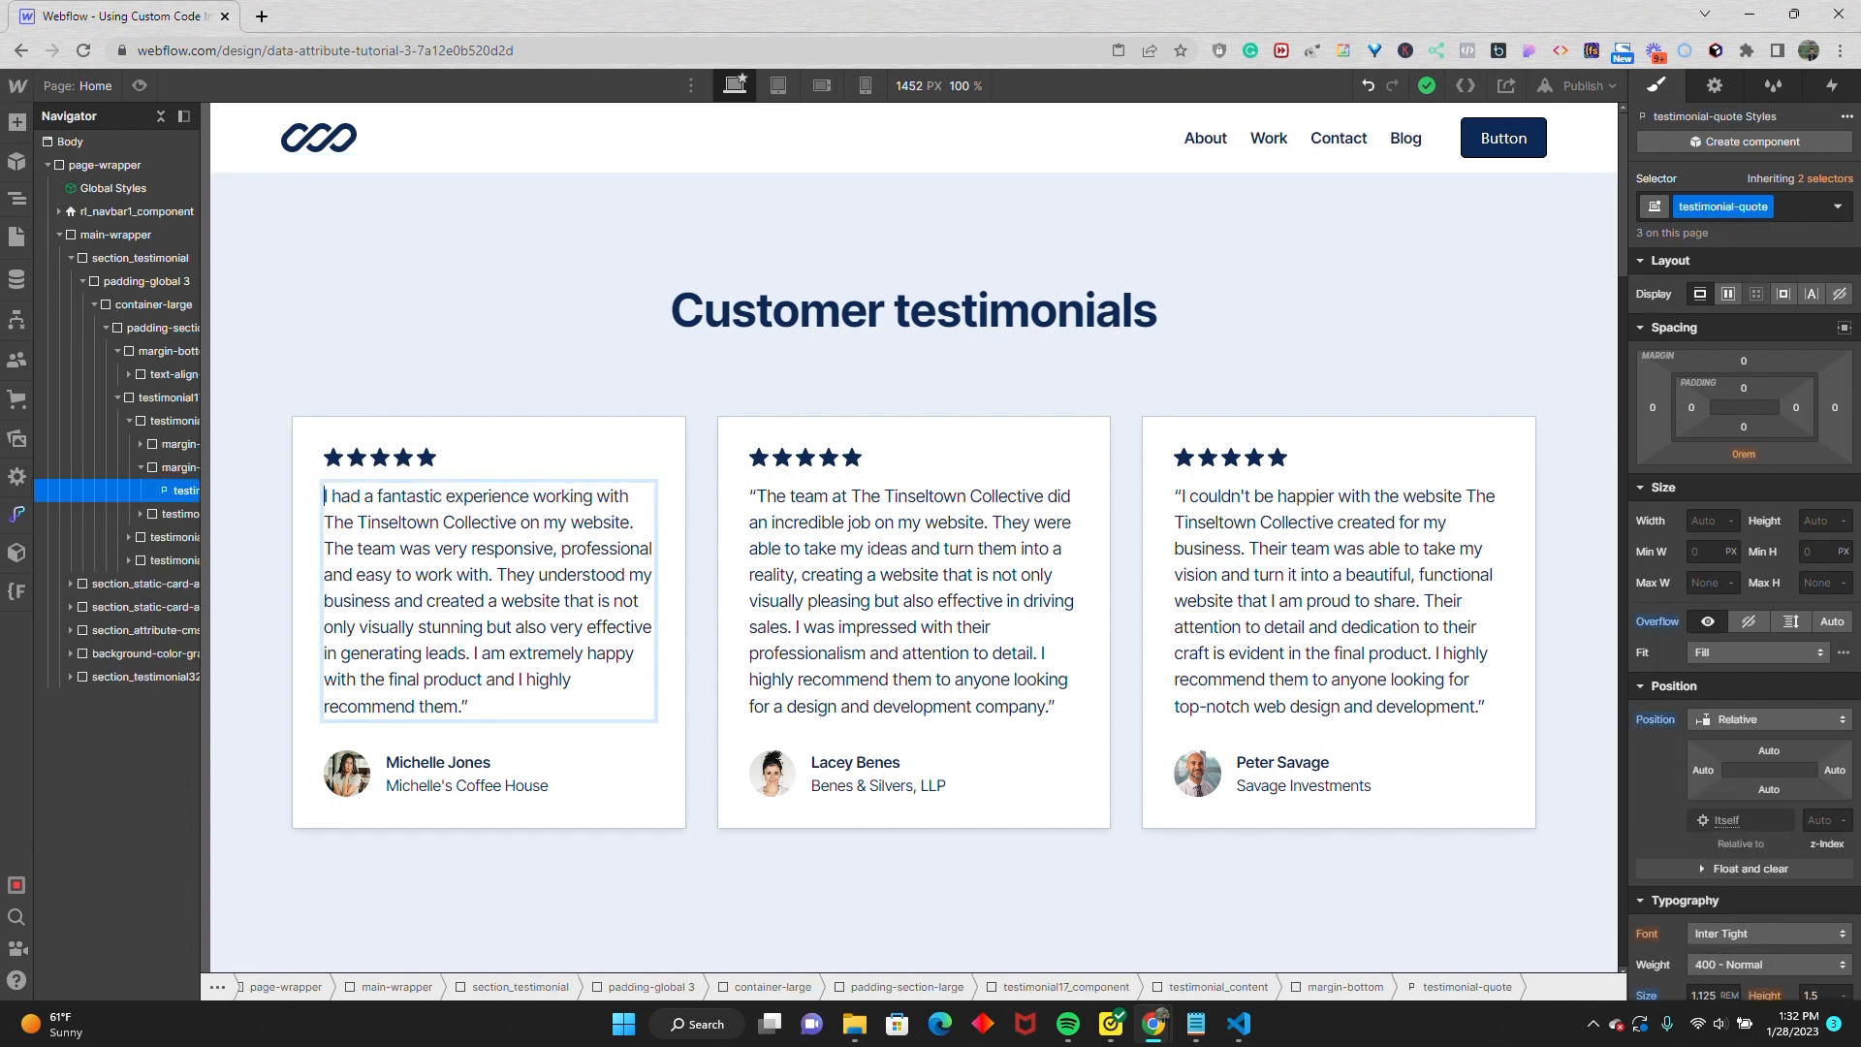
double_click(775, 499)
key(BackSpace)
- Add an HTML Embed to testimonial17_component styling .testimonial-quote::before with a left-floated opening quotation mark, margin-left -0.55rem and margin-top -0.1rem
click(684, 353)
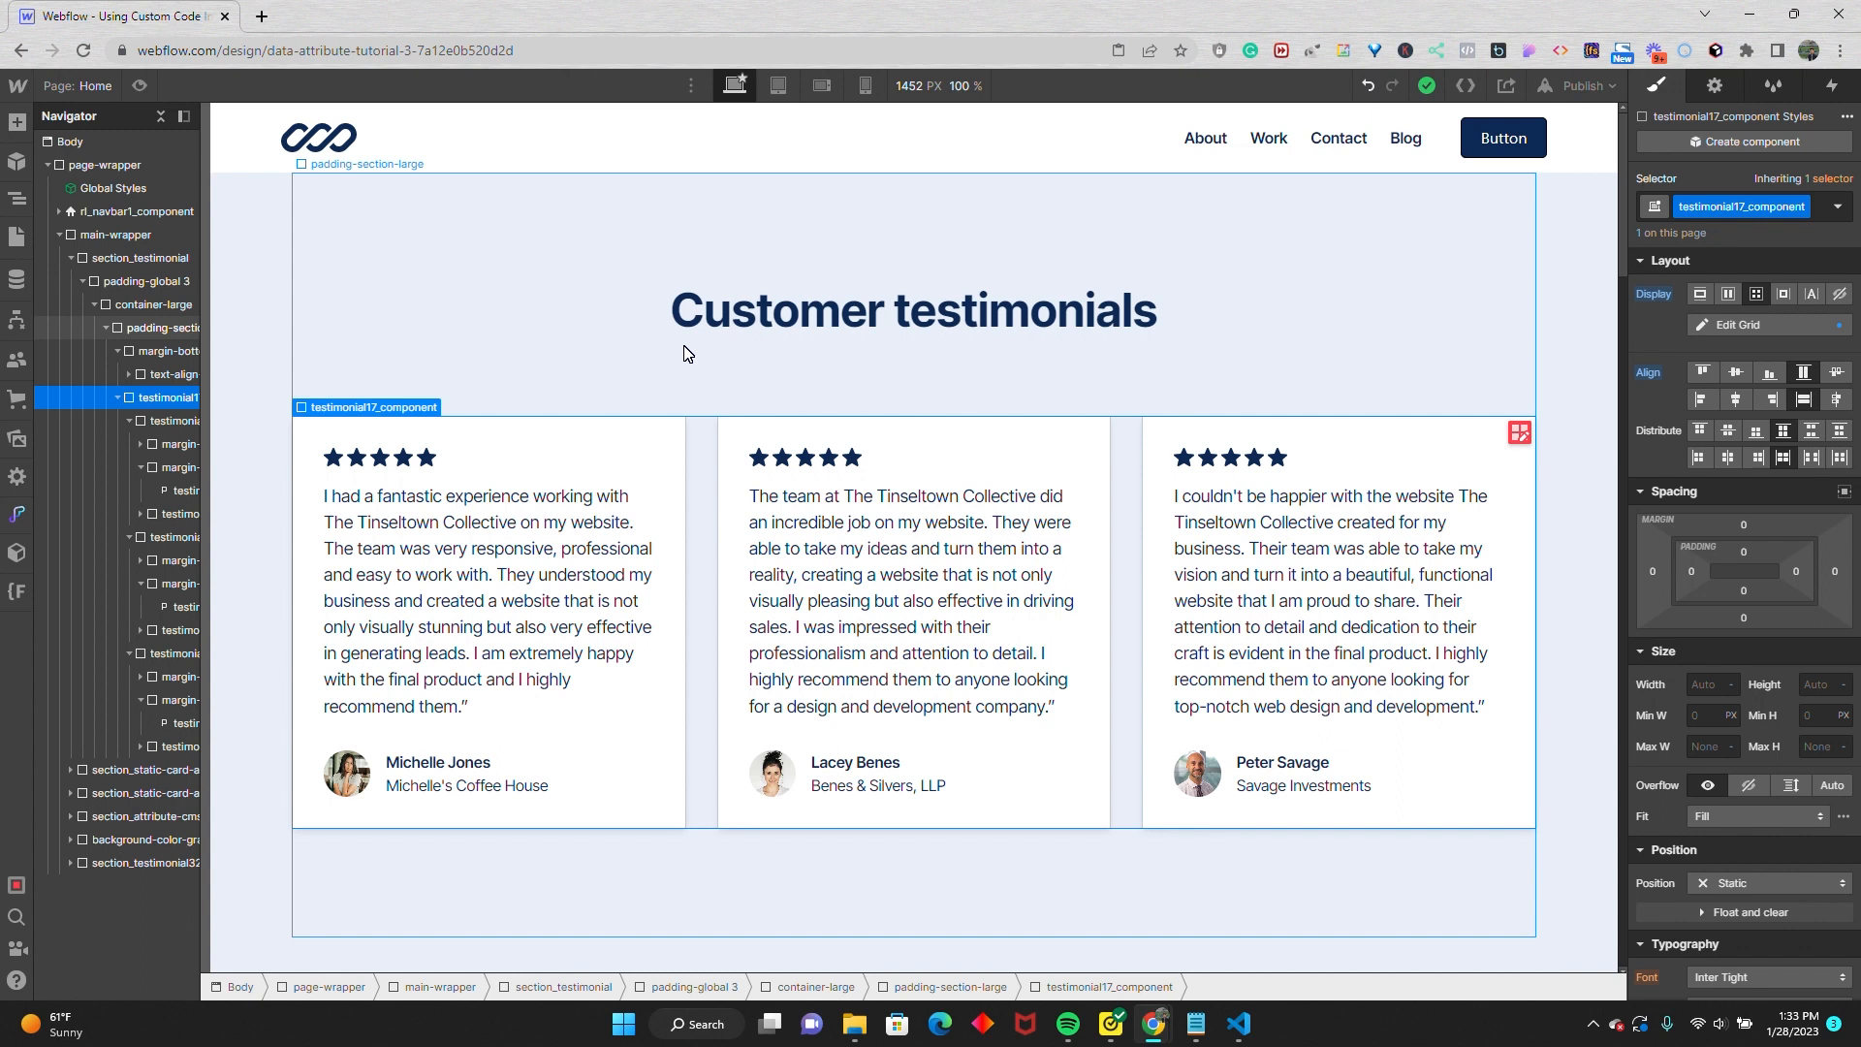
key(ctrl+e)
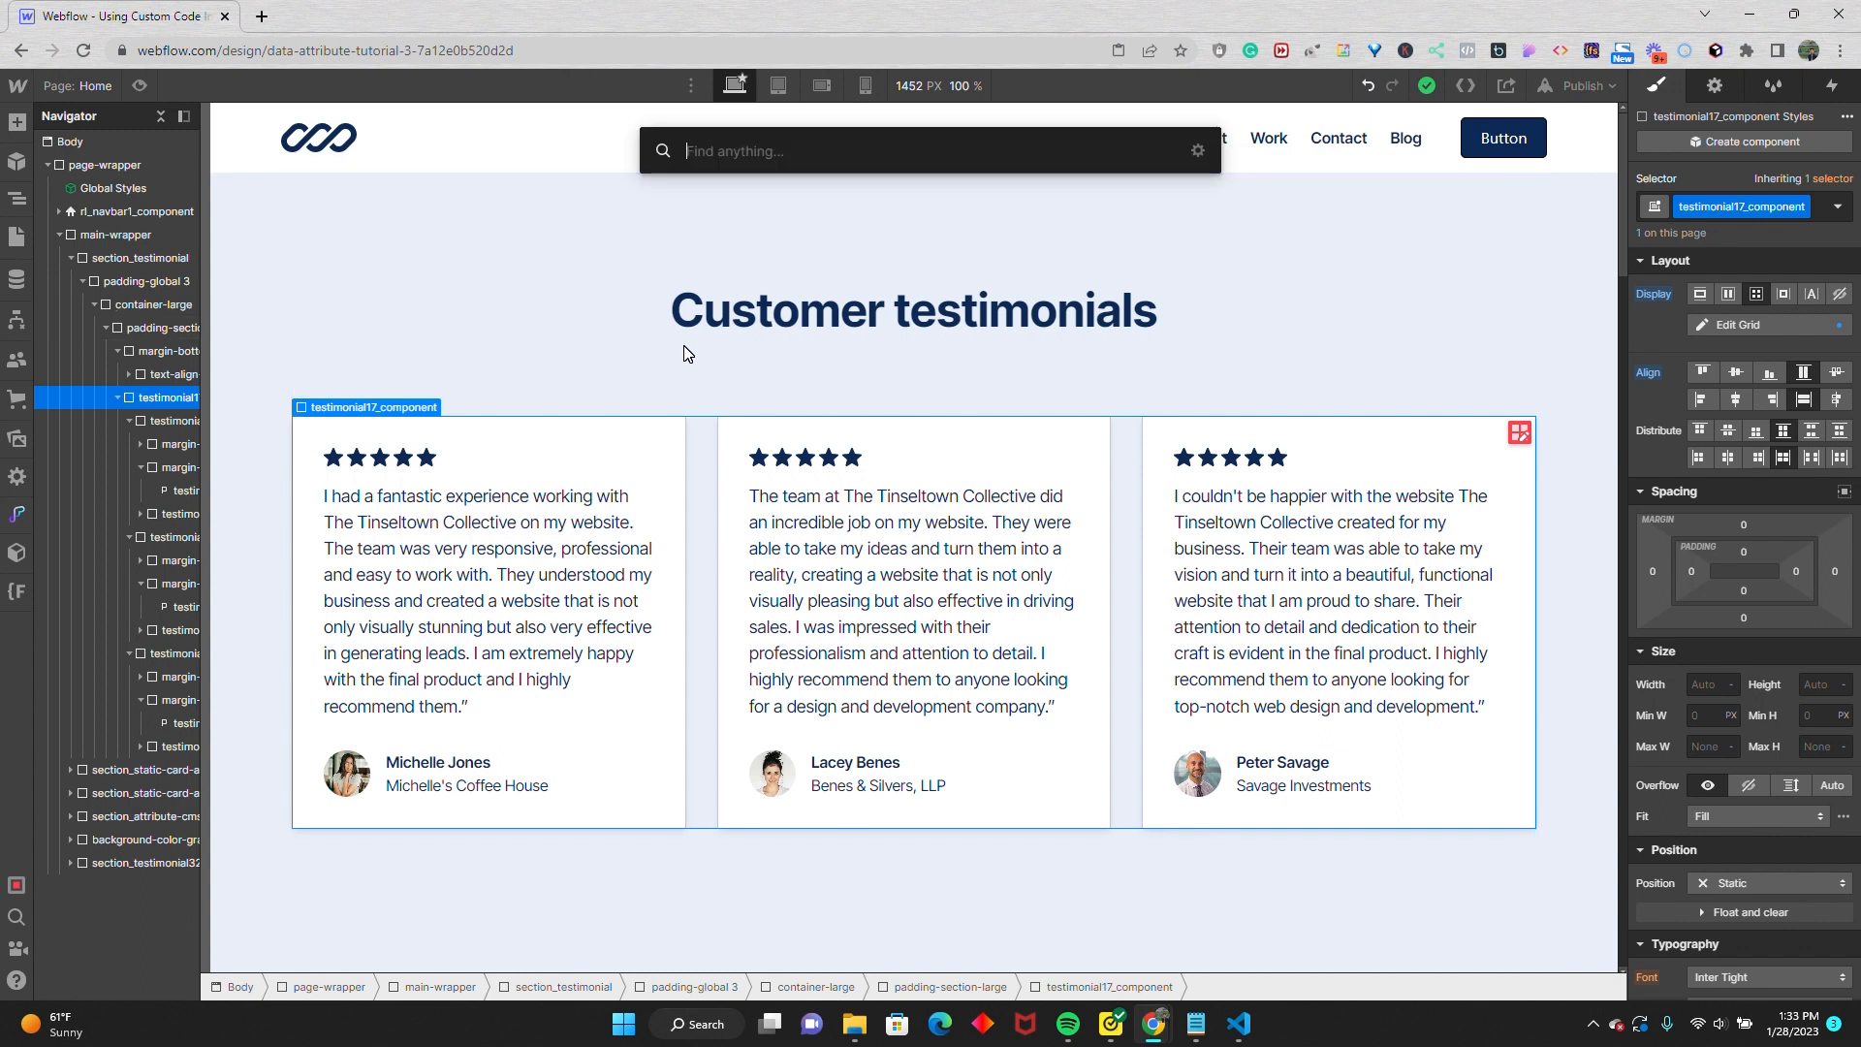
text(e)
click(714, 246)
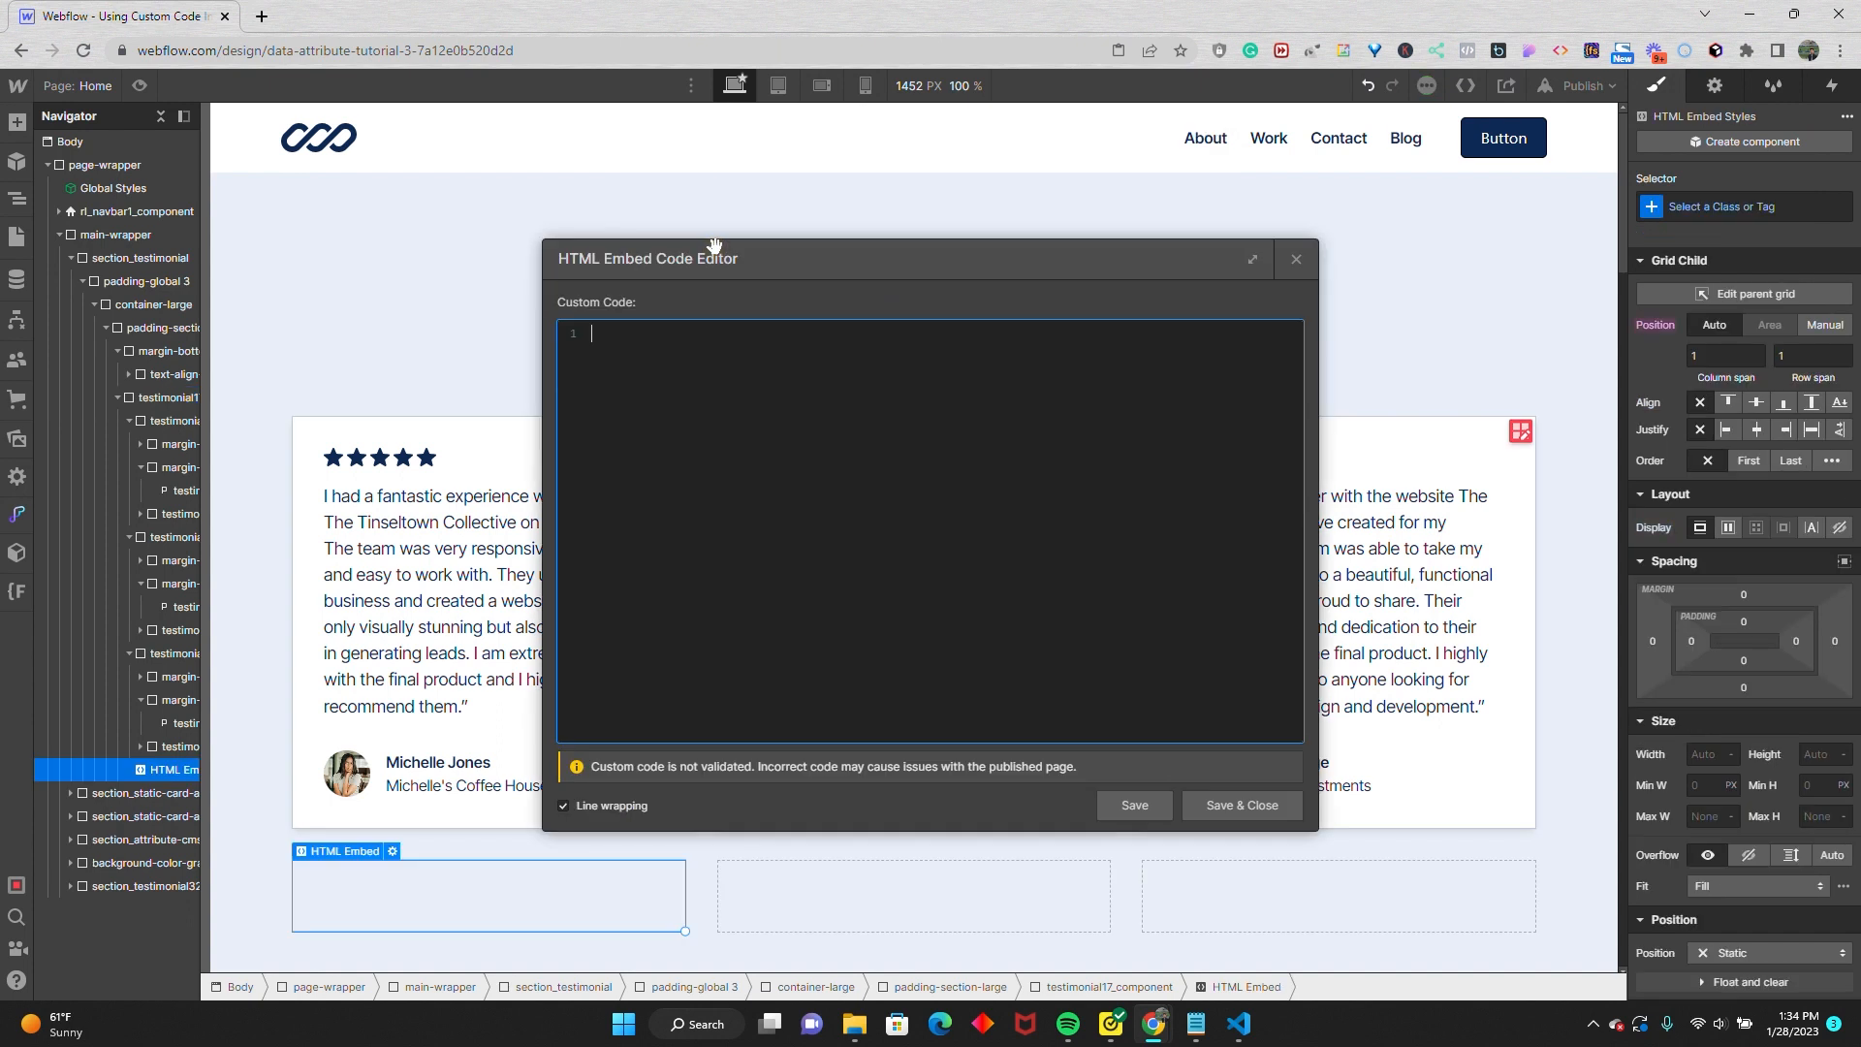
text(<style>  .testimonial-quote::before {     content: """;     float: left;     margin-left: -0.55rem;     margin-top: -0.1rem; }  </style>)
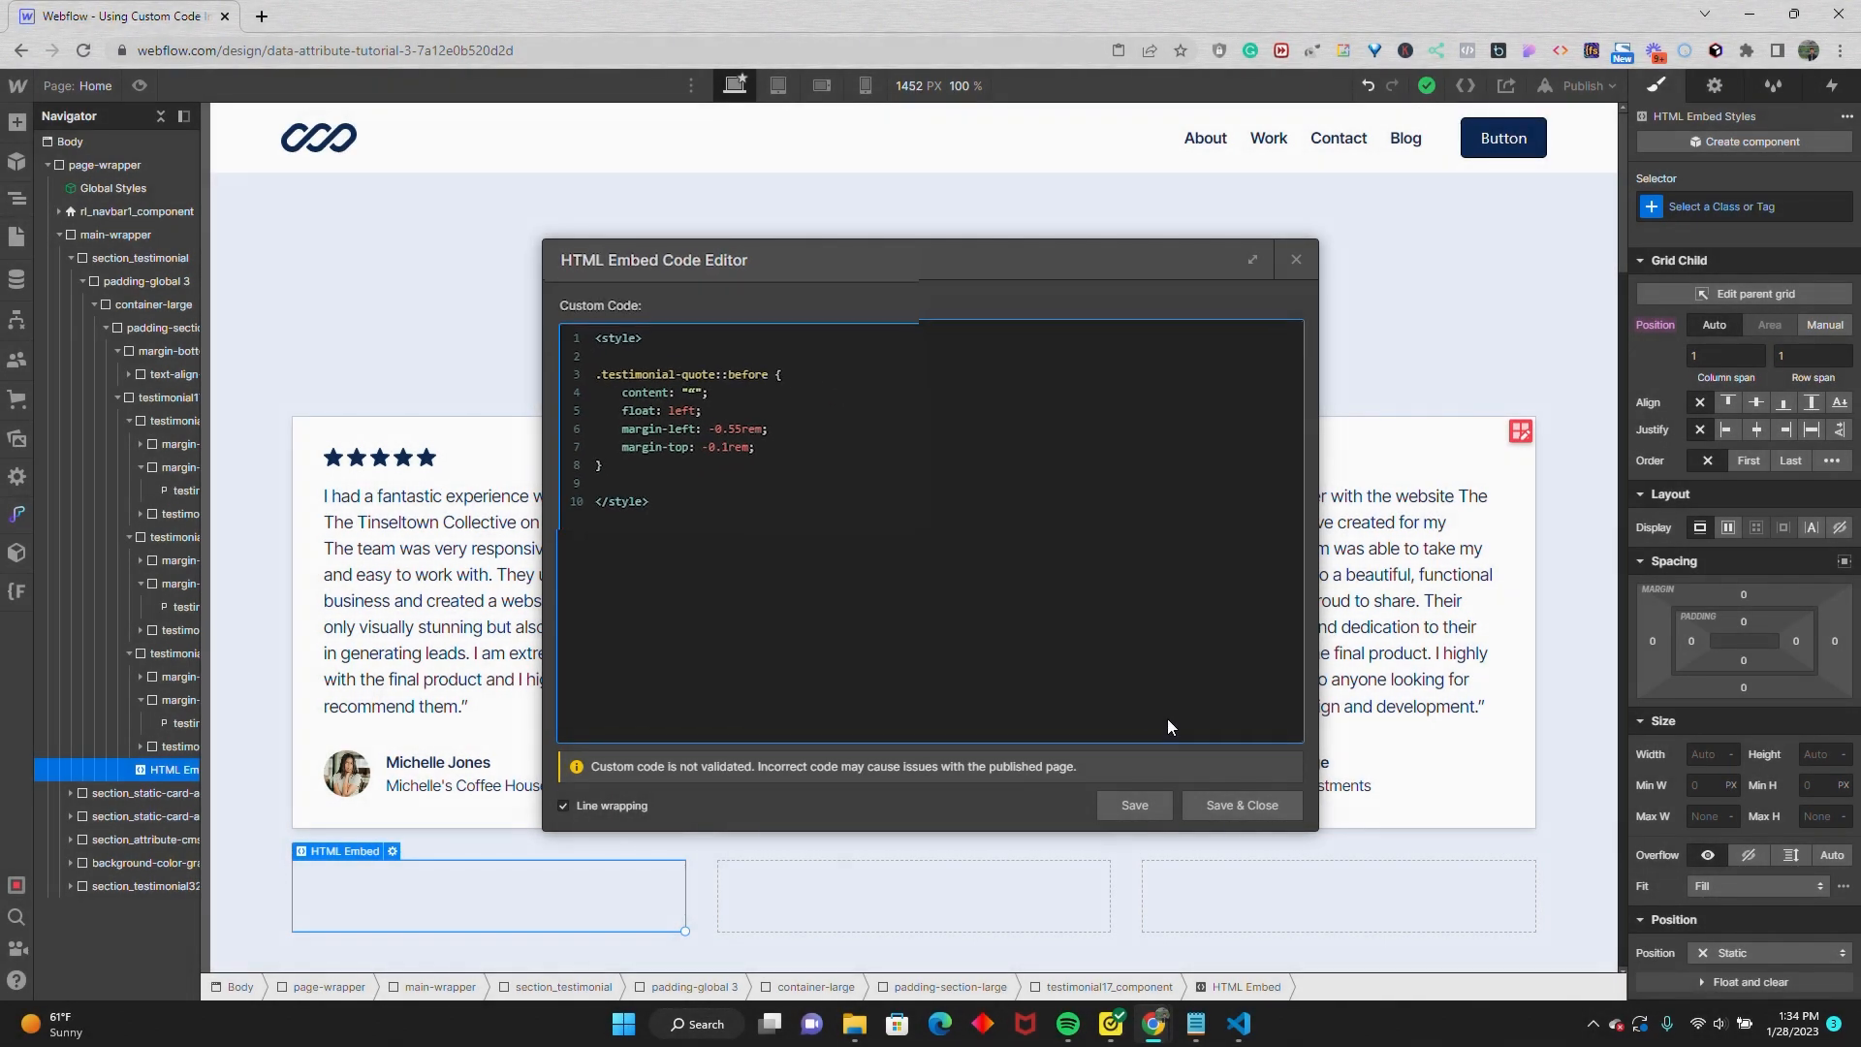
click(1277, 805)
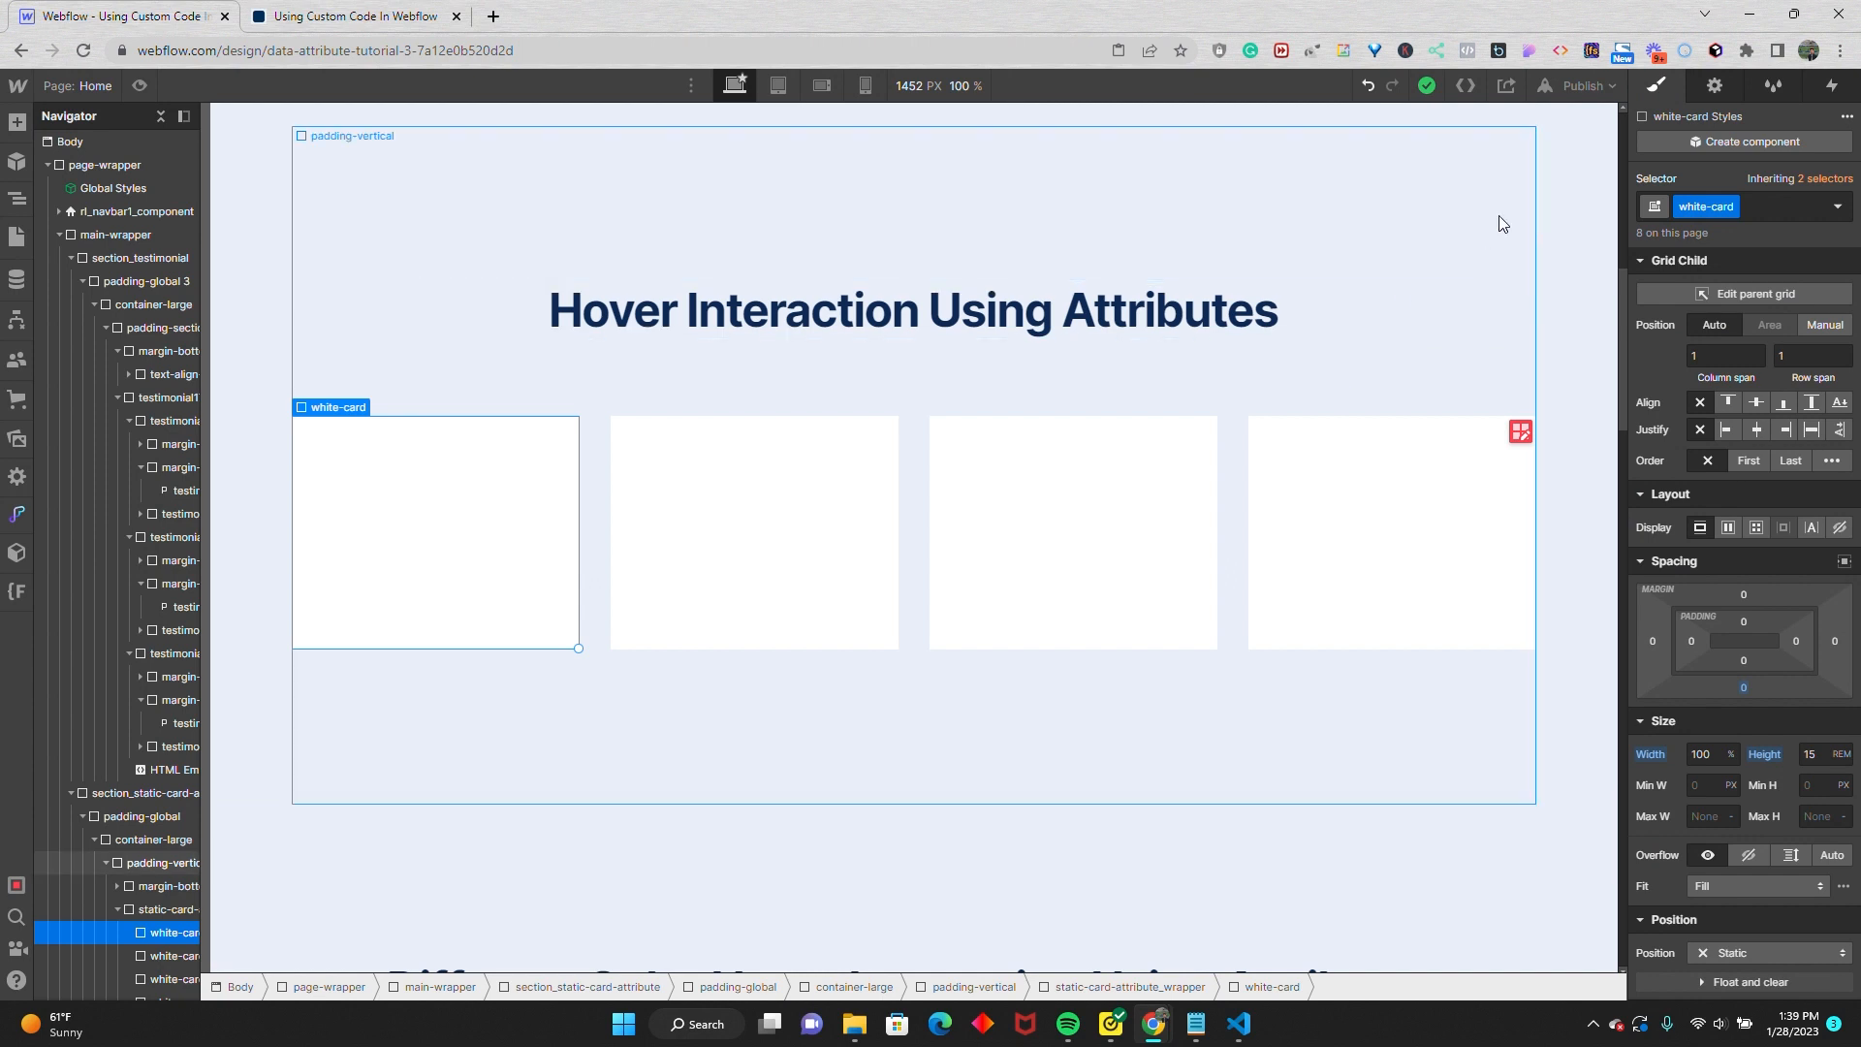
- Review the custom attributes of the first white card and bring up the published page
click(1715, 88)
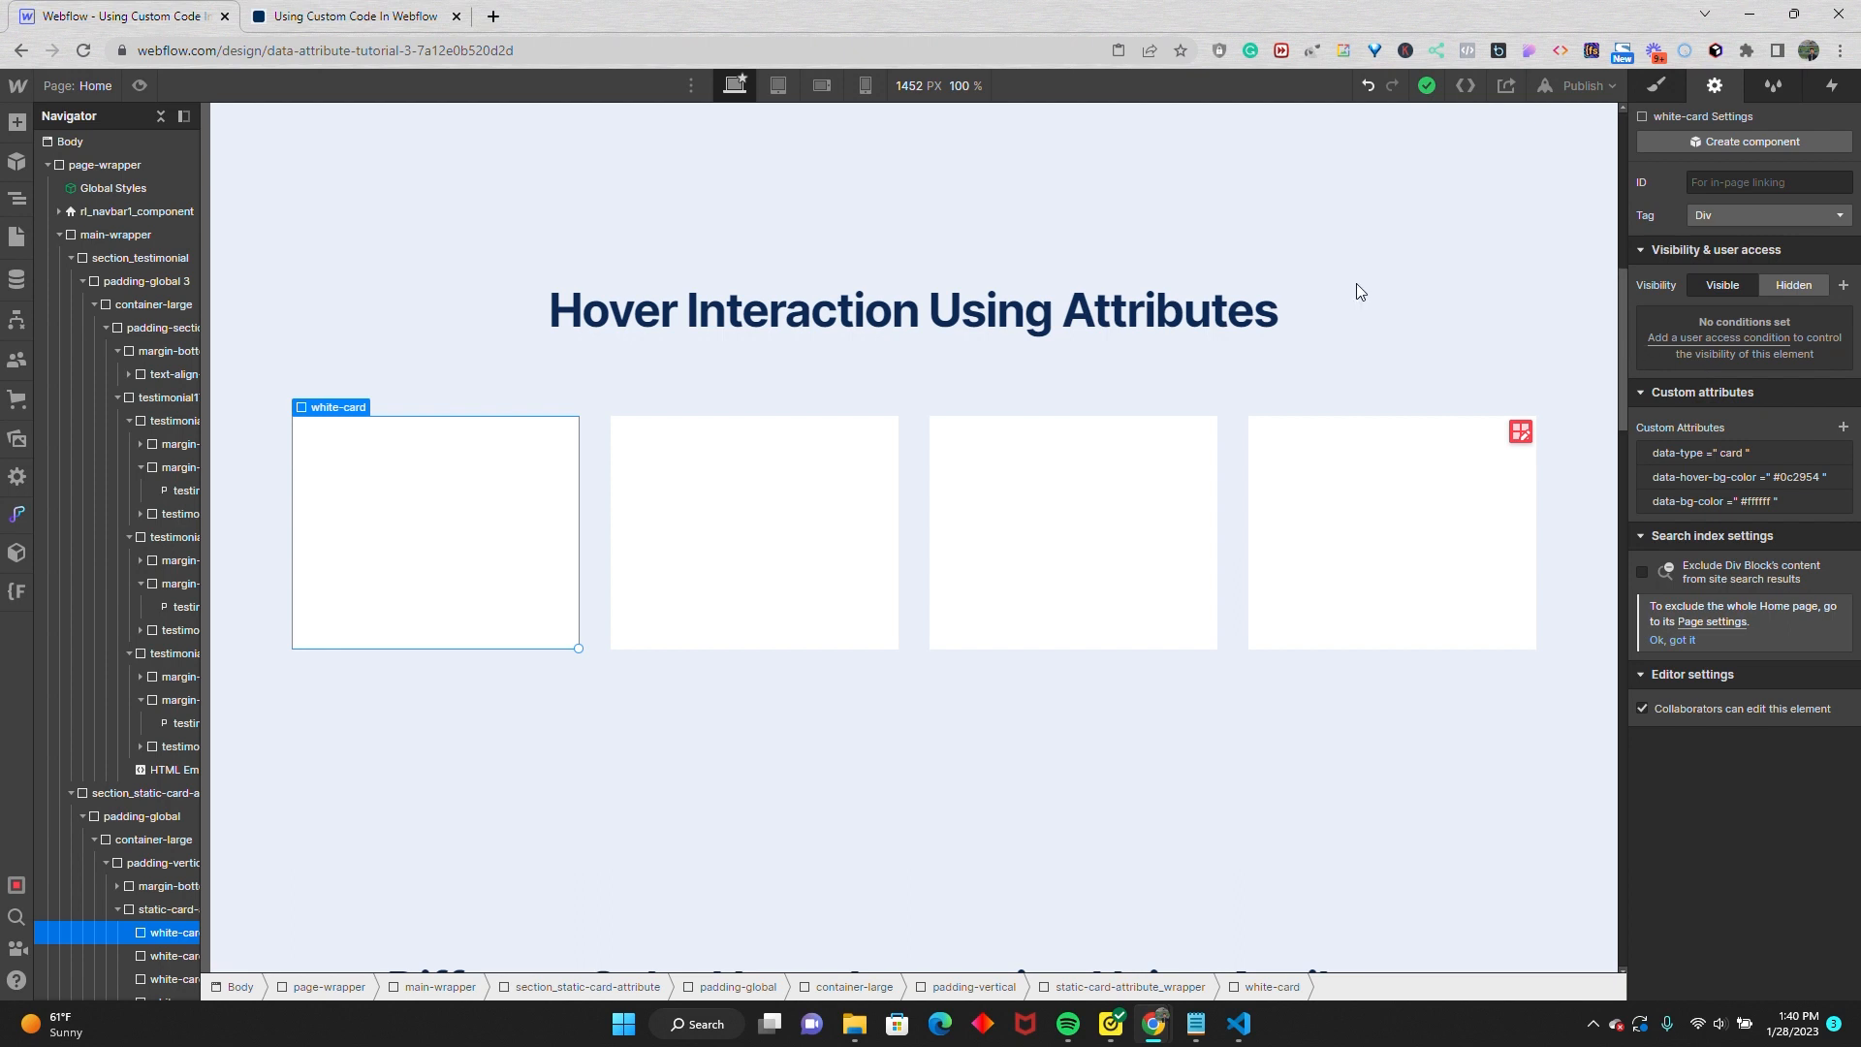
click(407, 16)
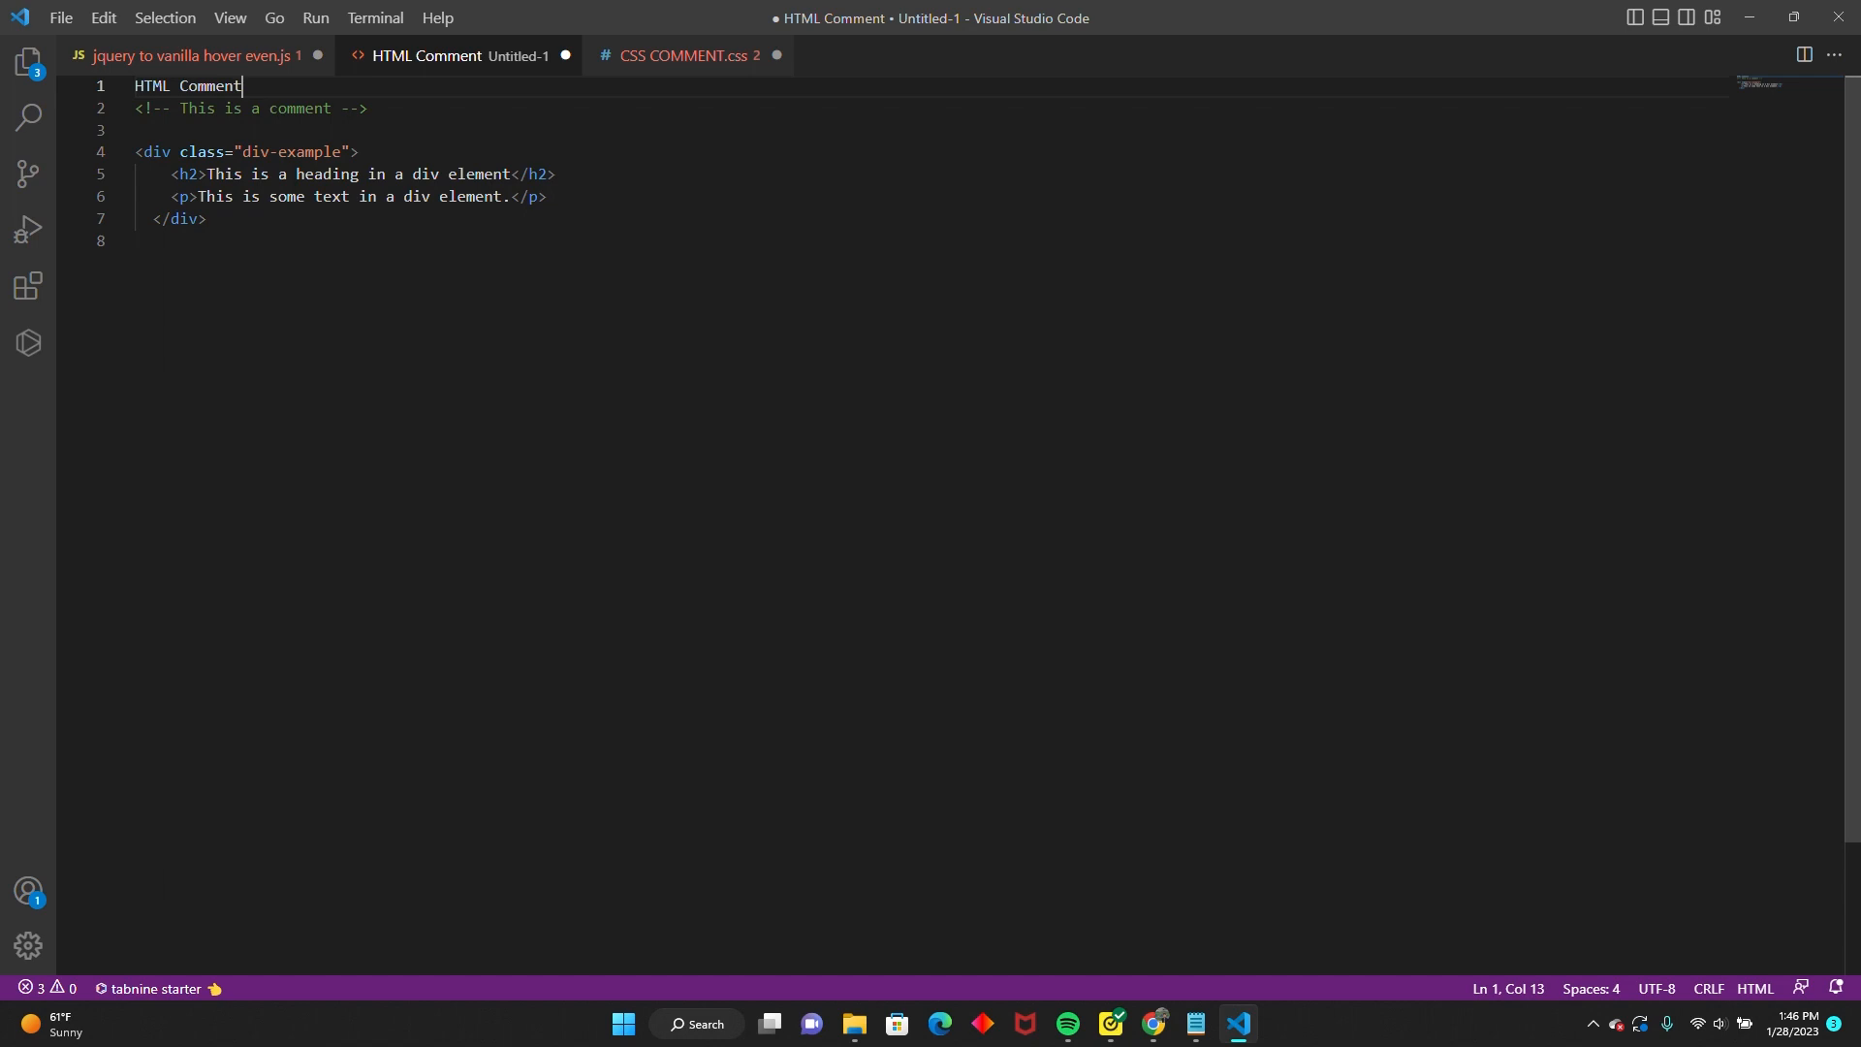
- In CSS COMMENT.css, add the comment "/*This my comment */" above the .testimonial_content rule
click(638, 68)
key(ctrl+z)
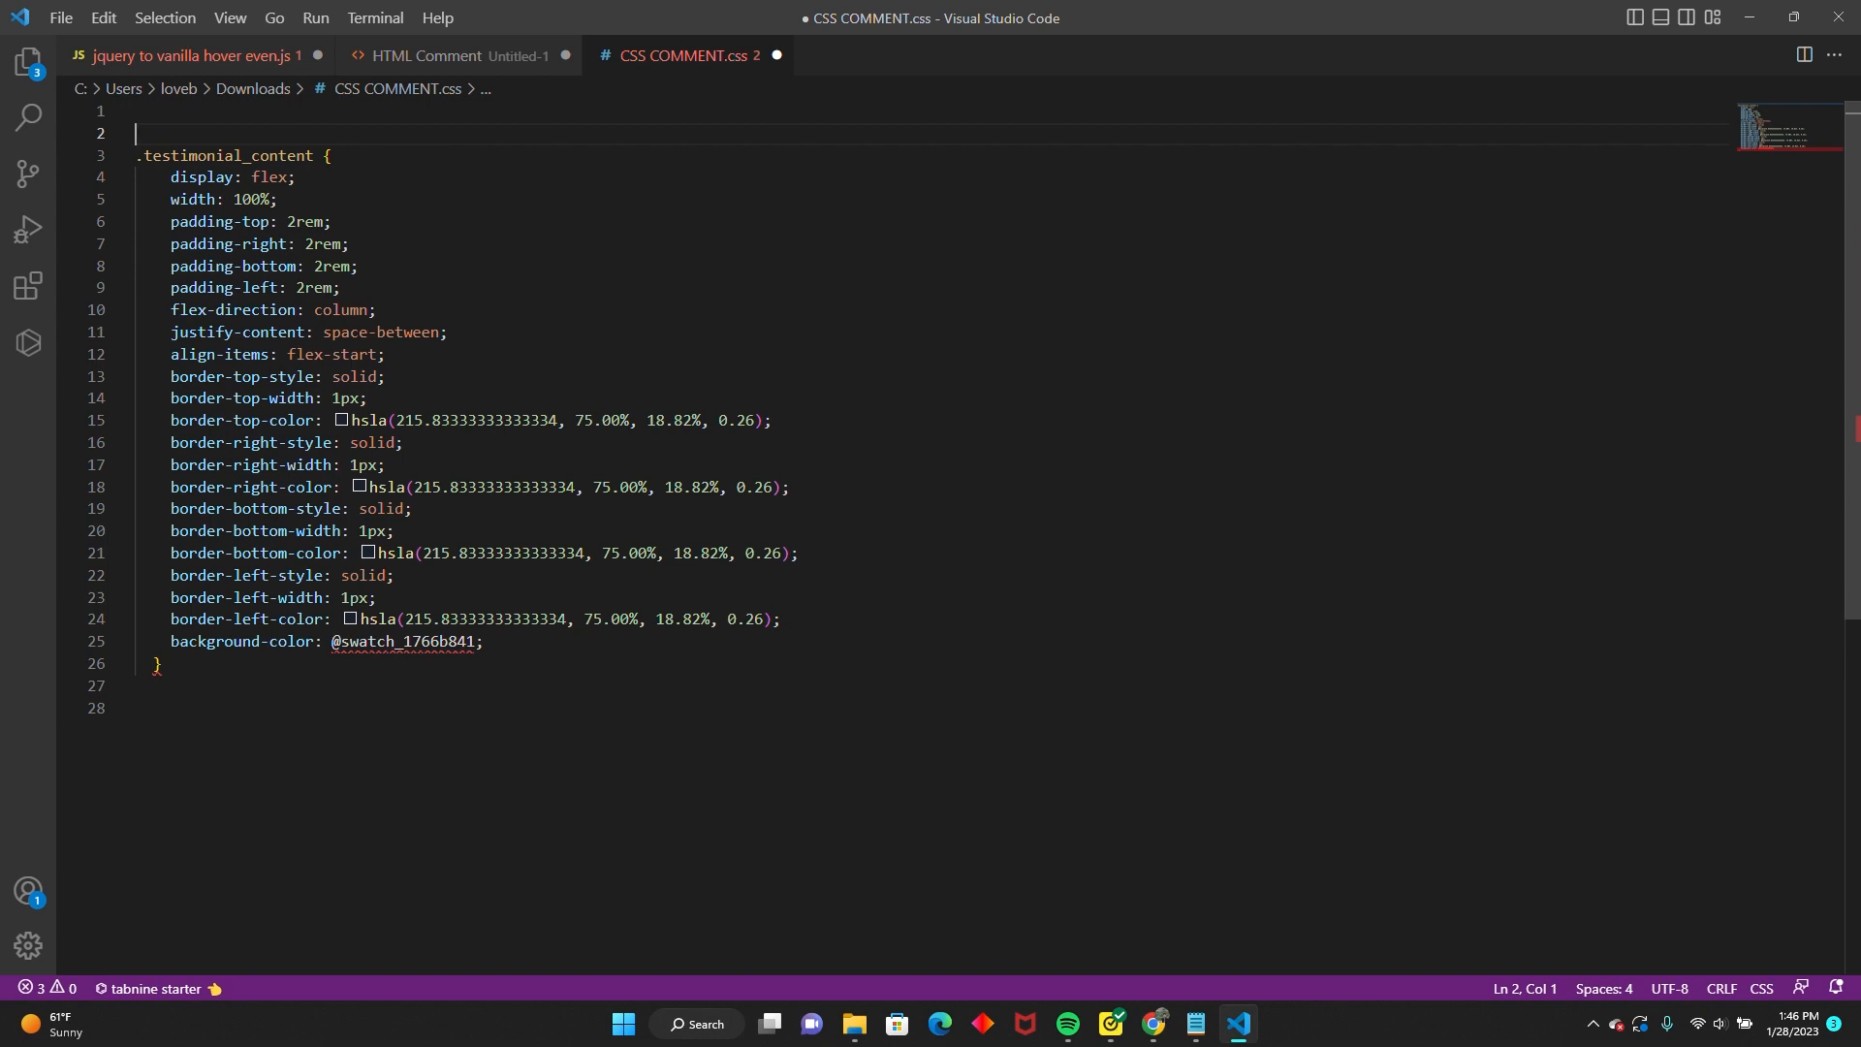
text(/*)
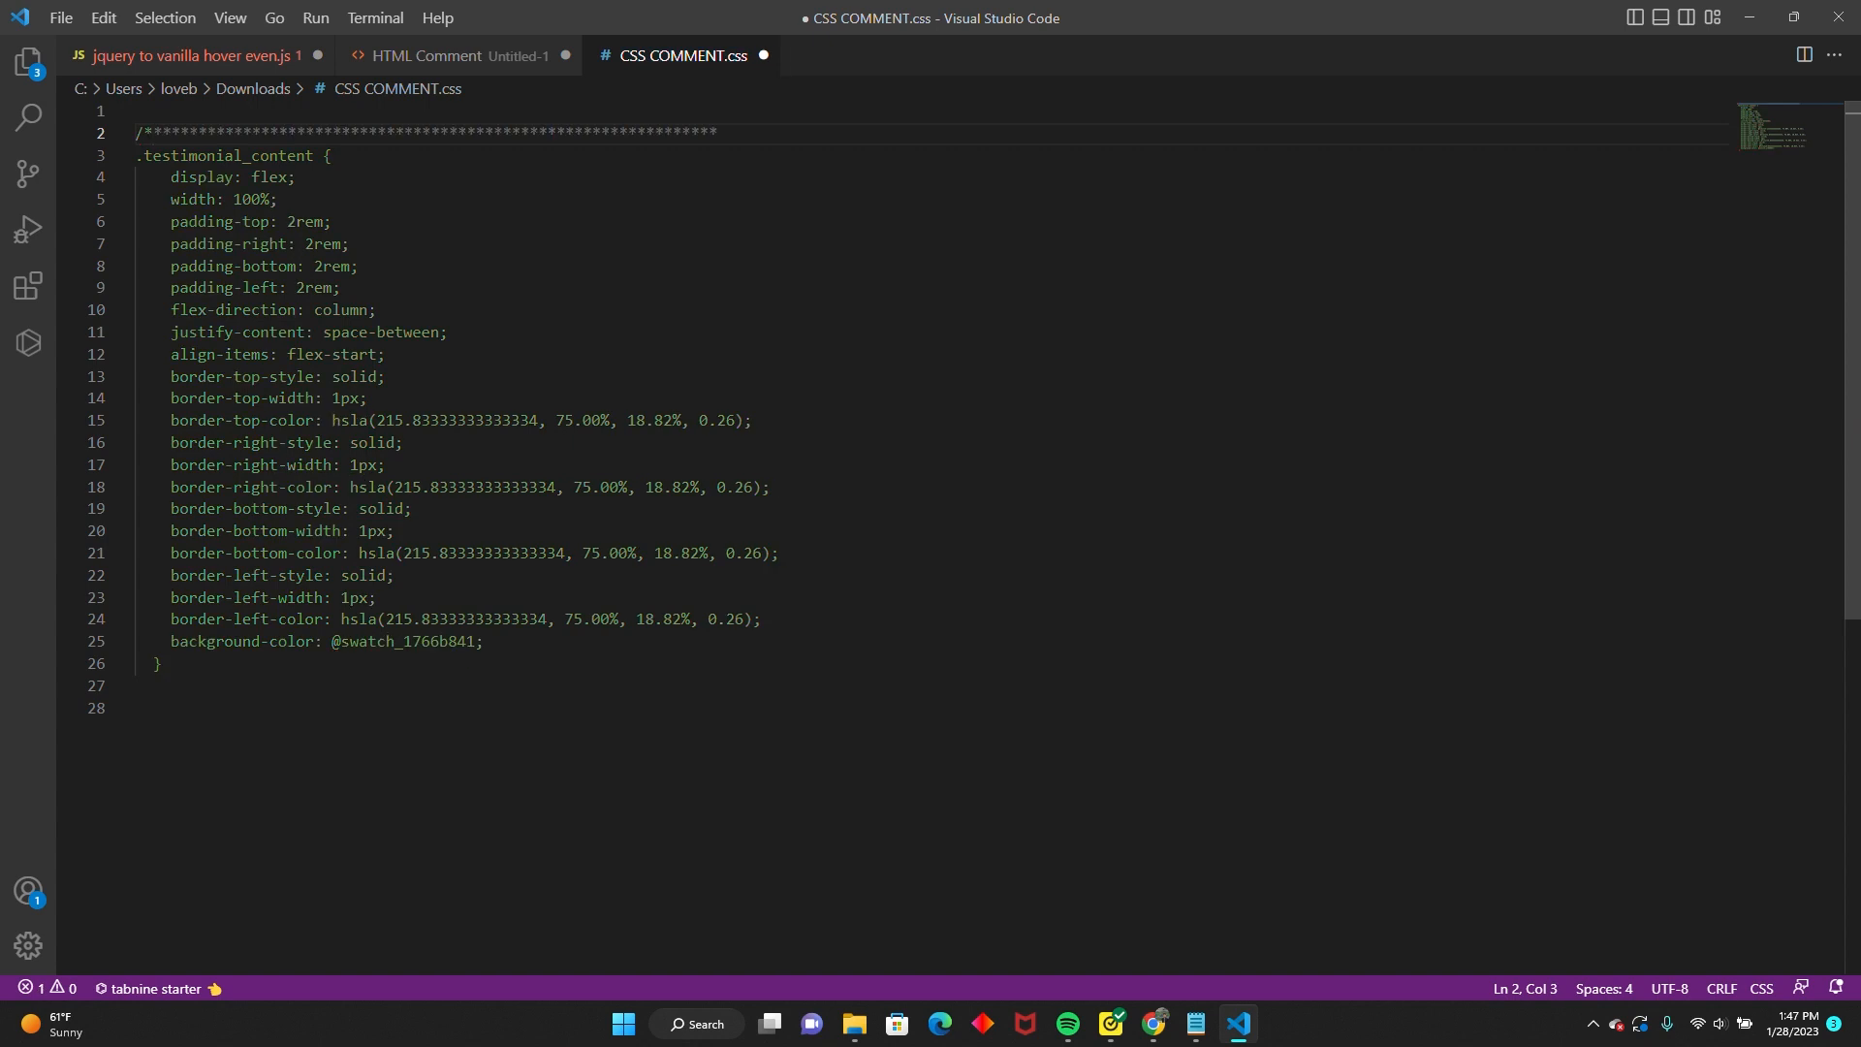
text(T)
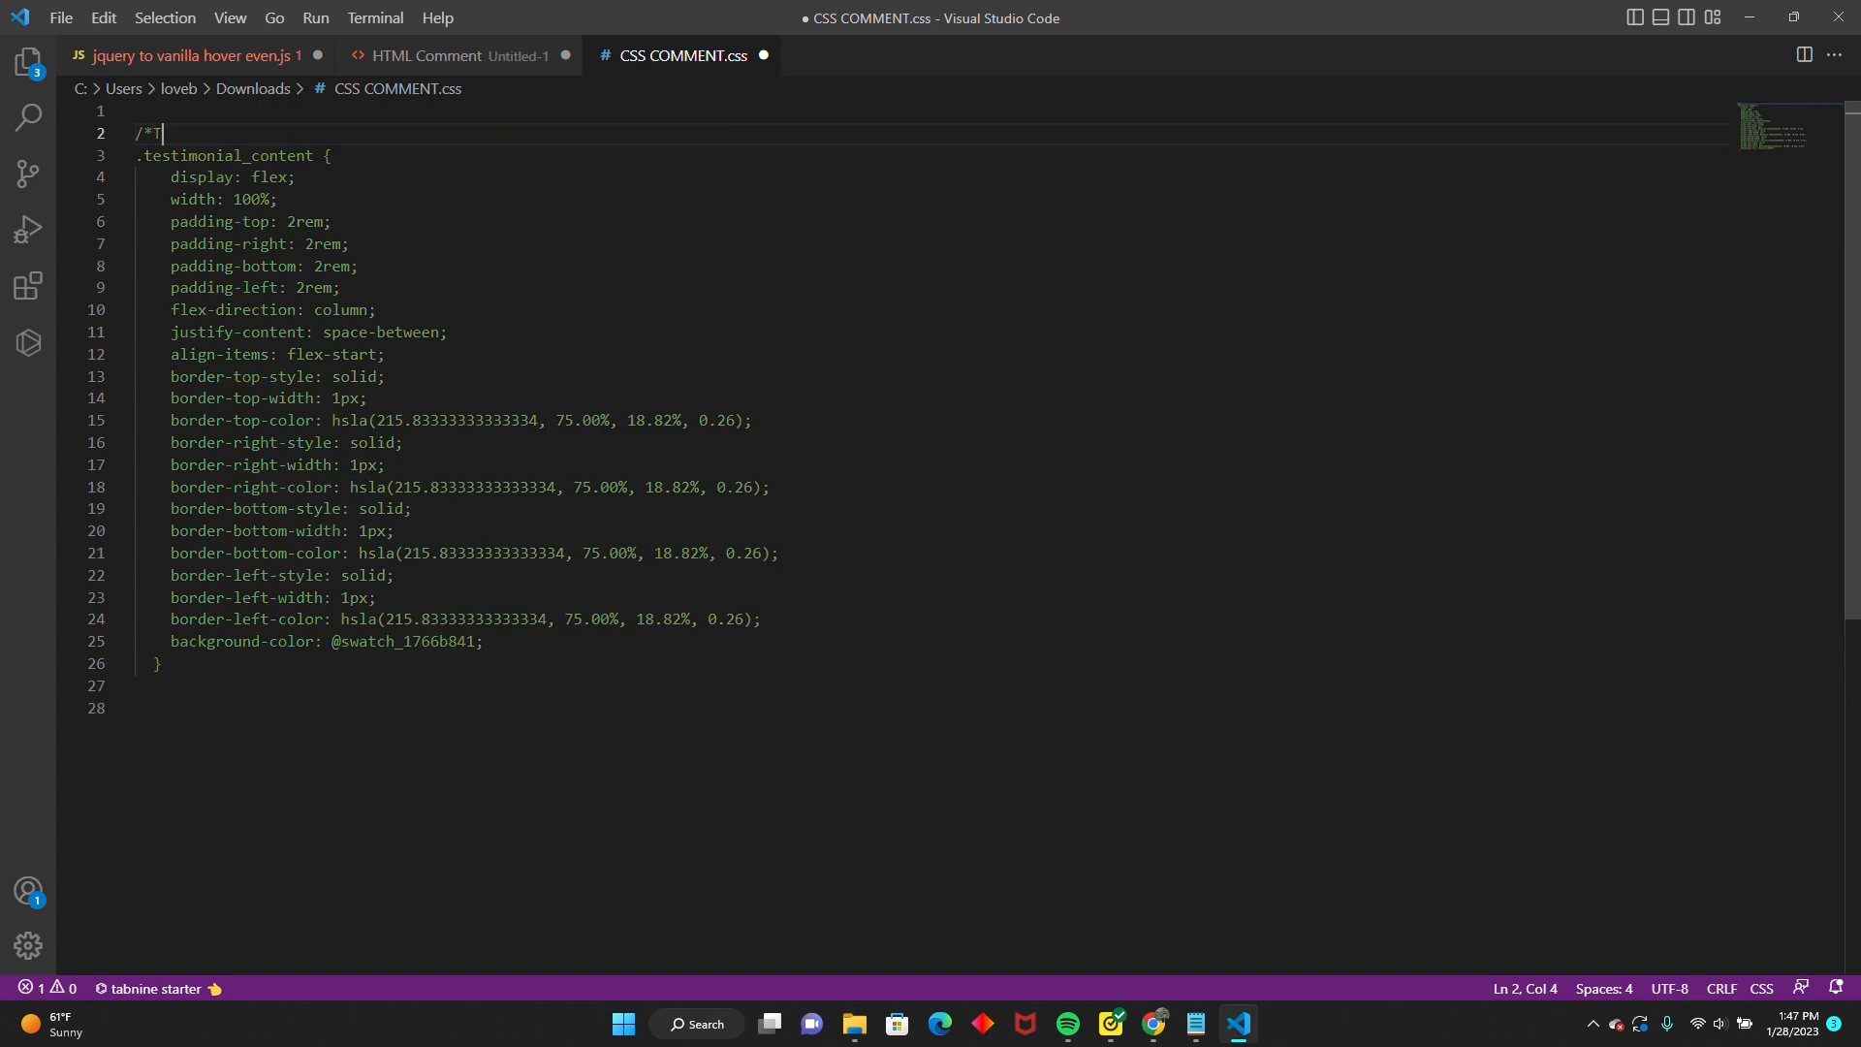
text(his my comment )
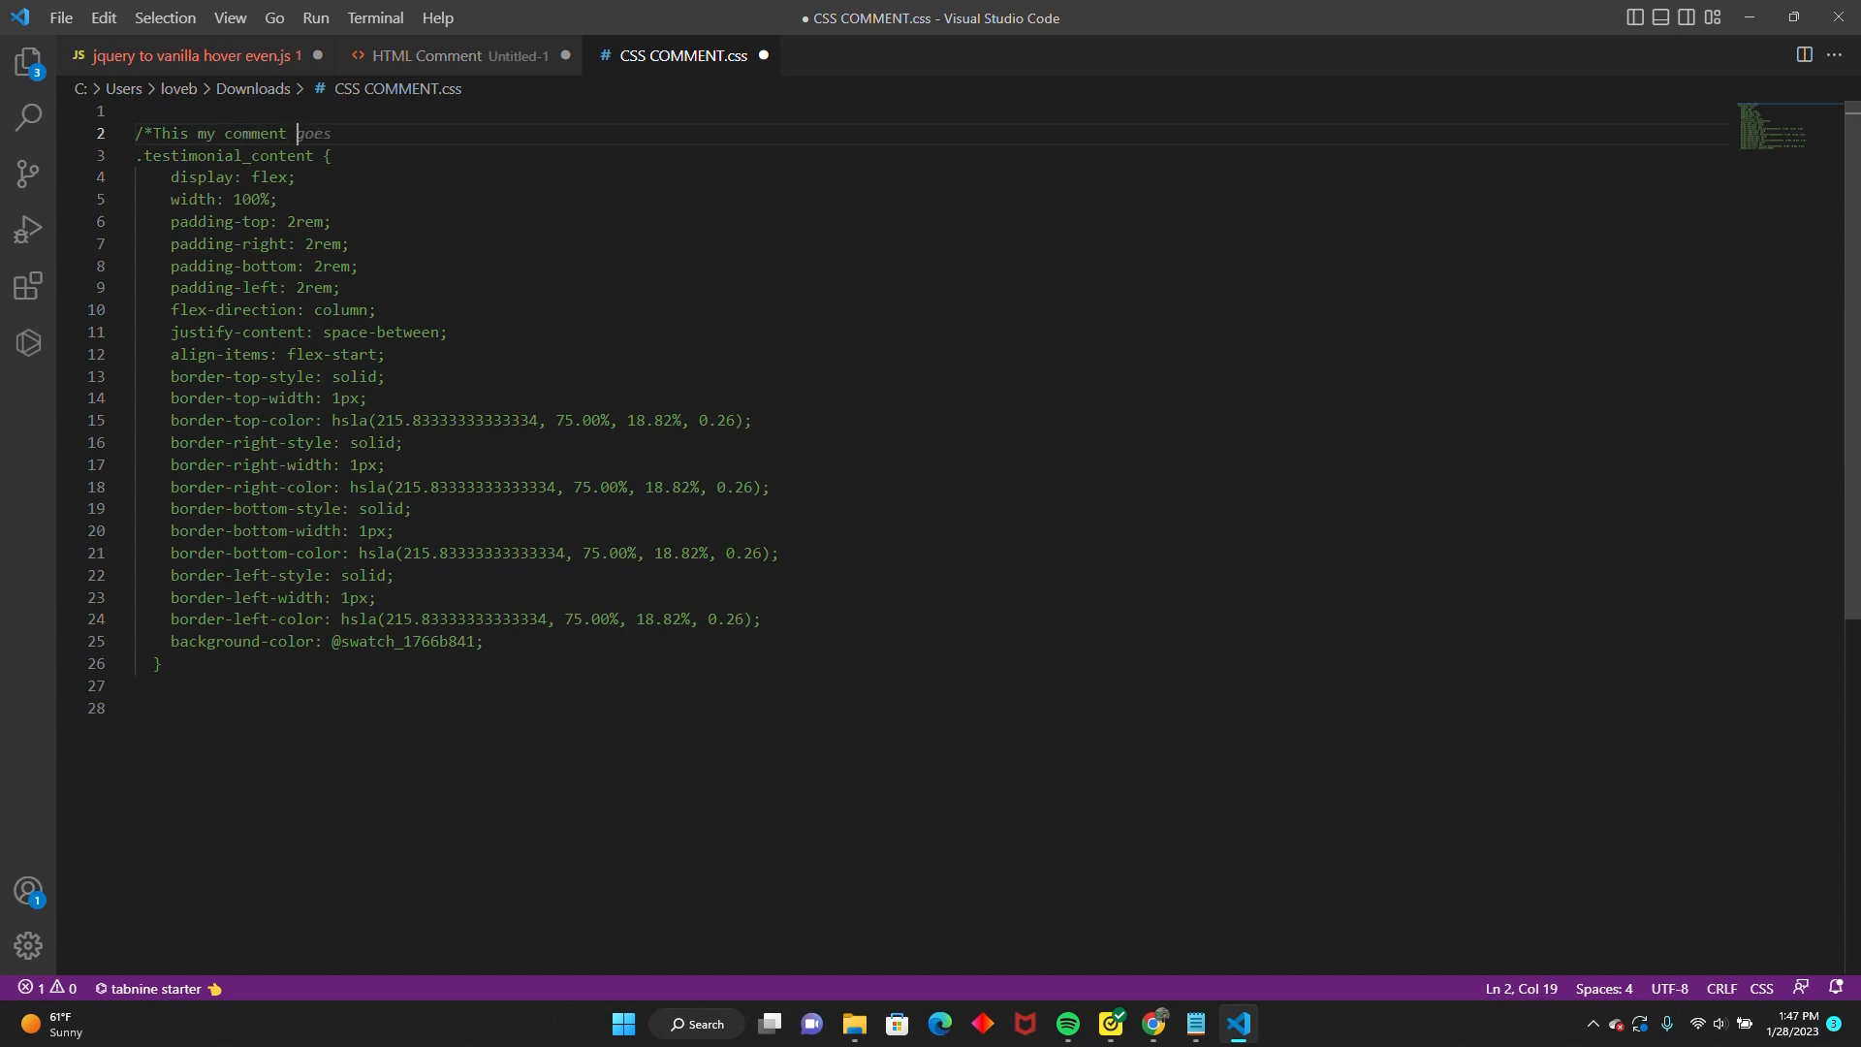
text(*/)
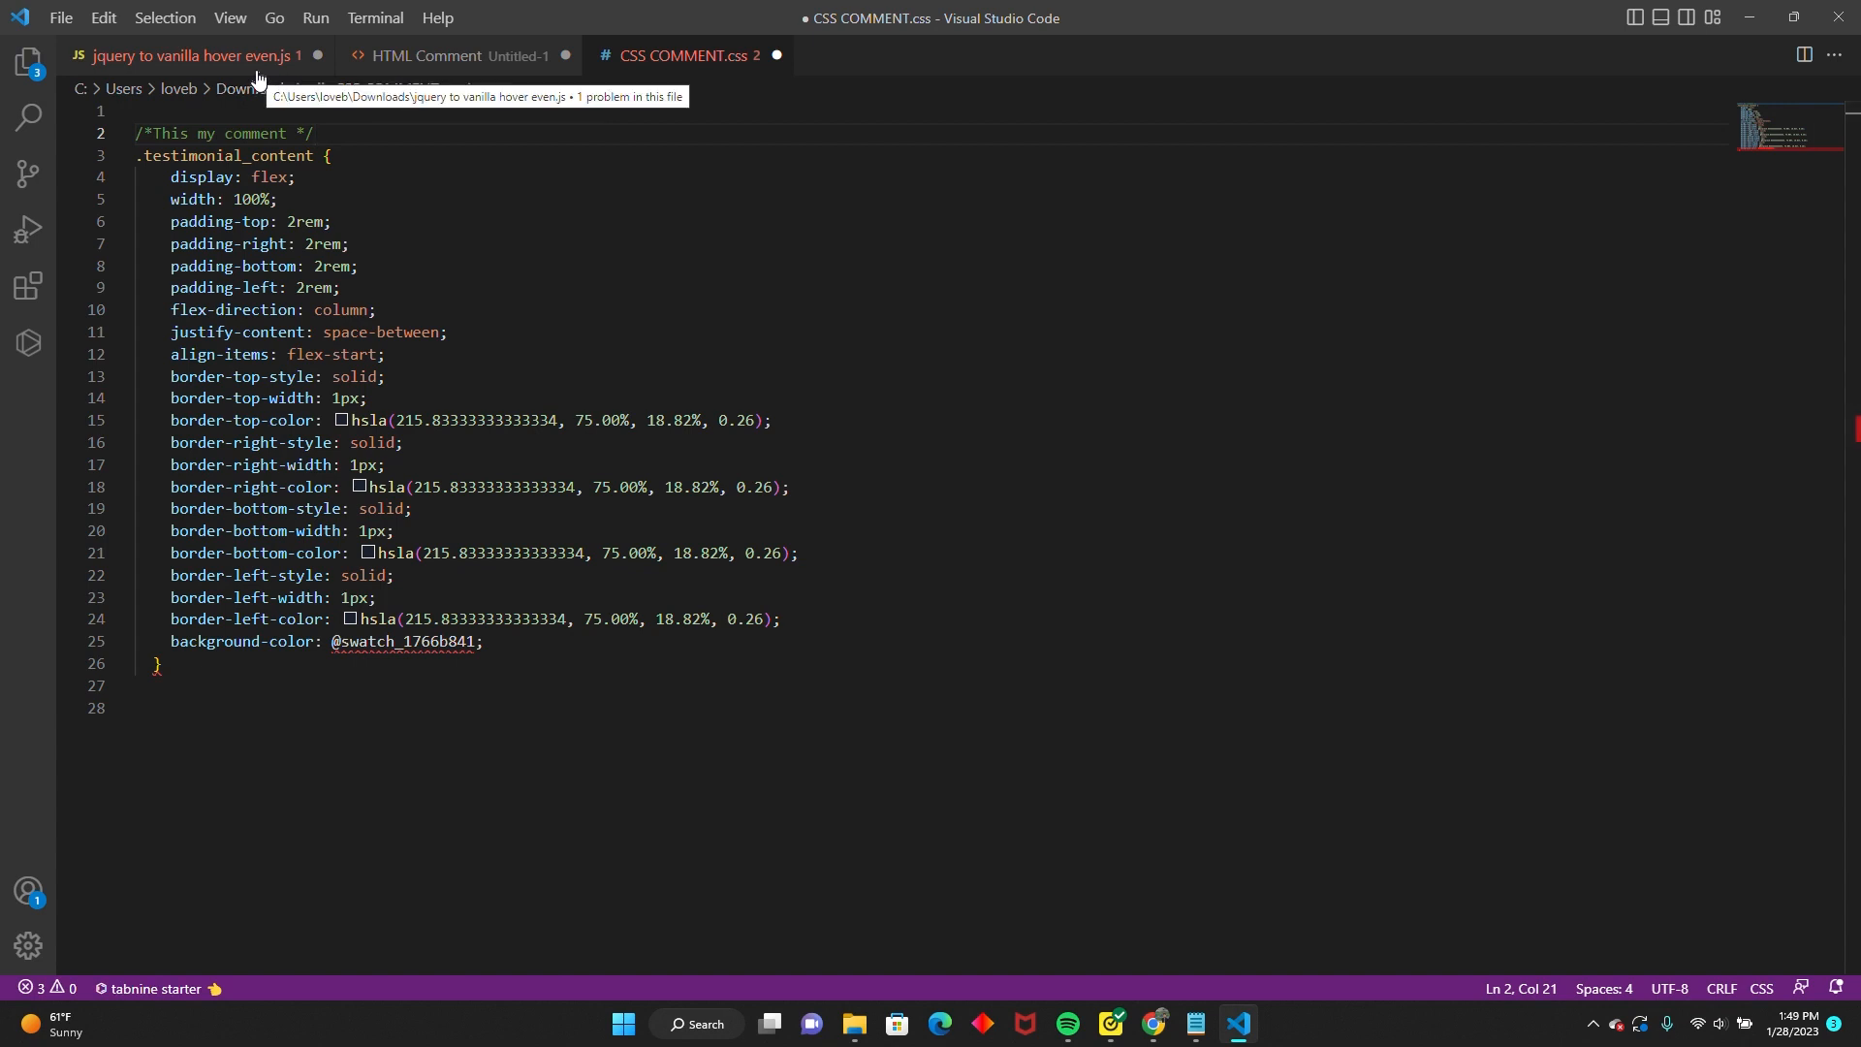
- In the hover event JavaScript file, replace the line 2 comment with a multi-line block comment reading "This is another comment"
click(252, 68)
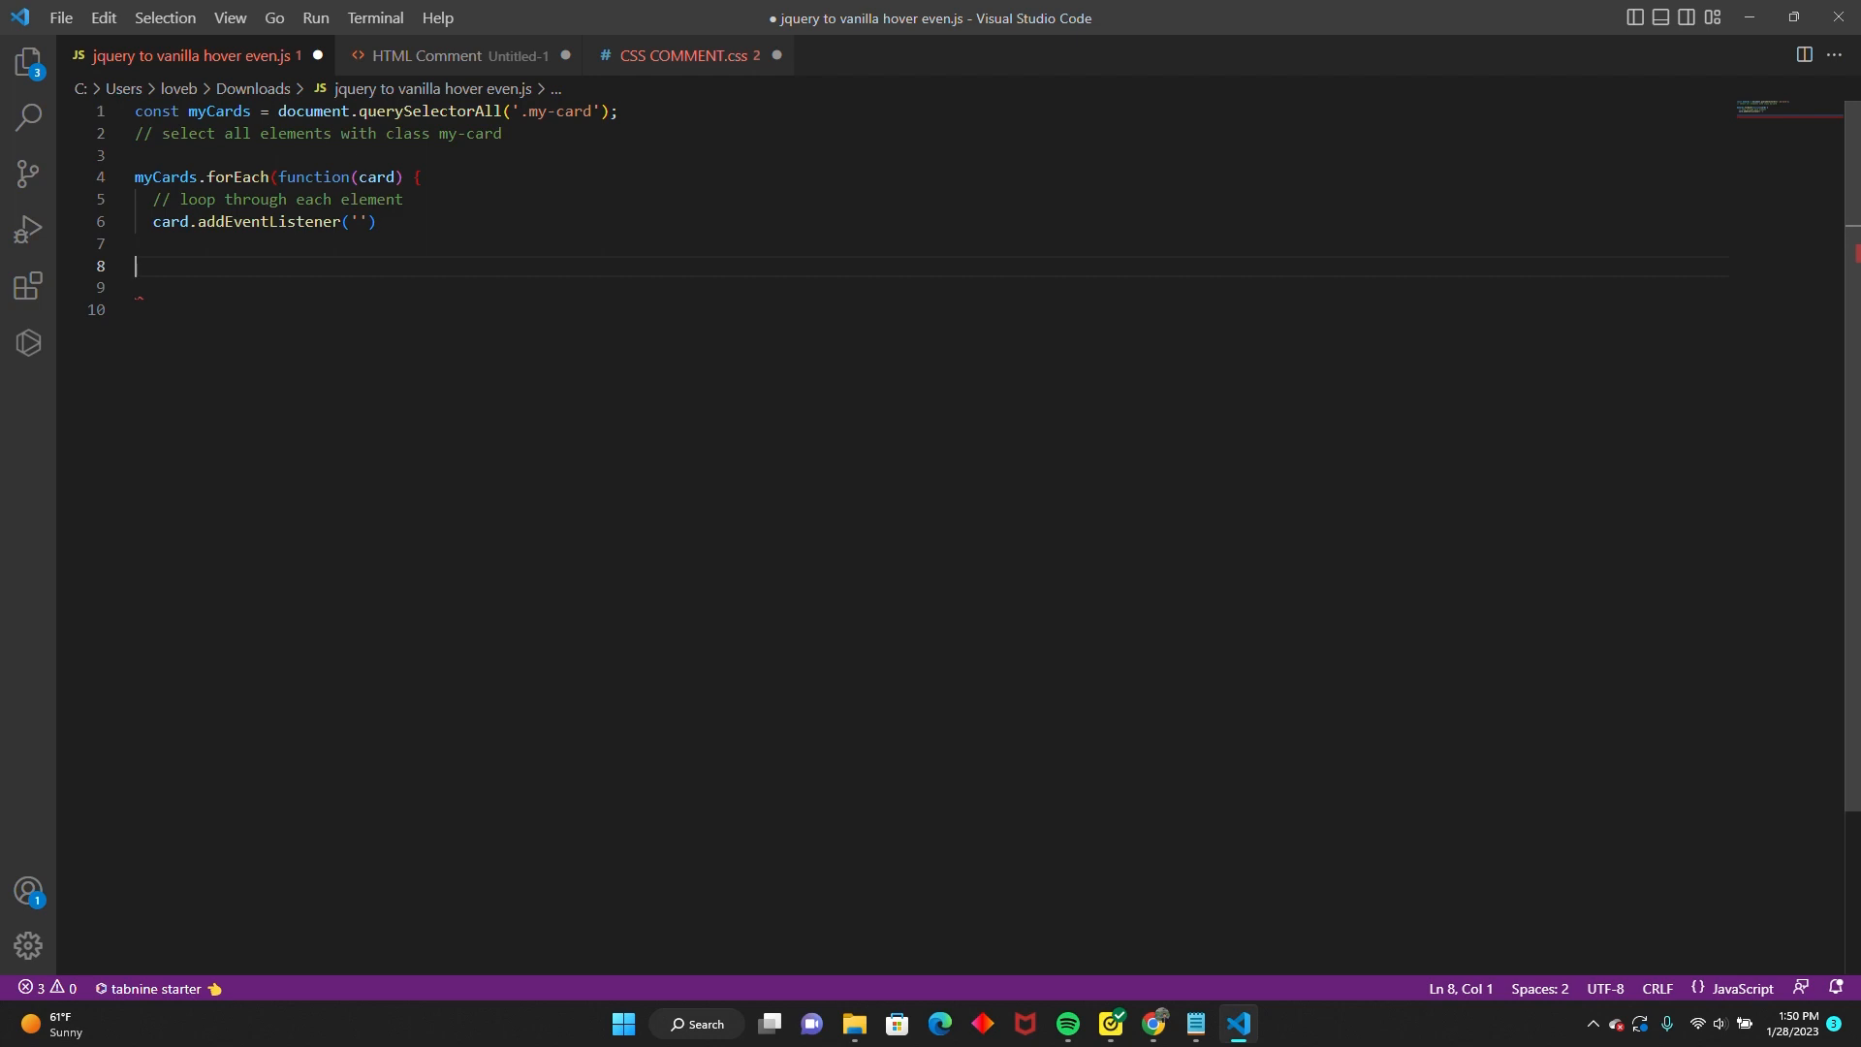
triple_click(239, 133)
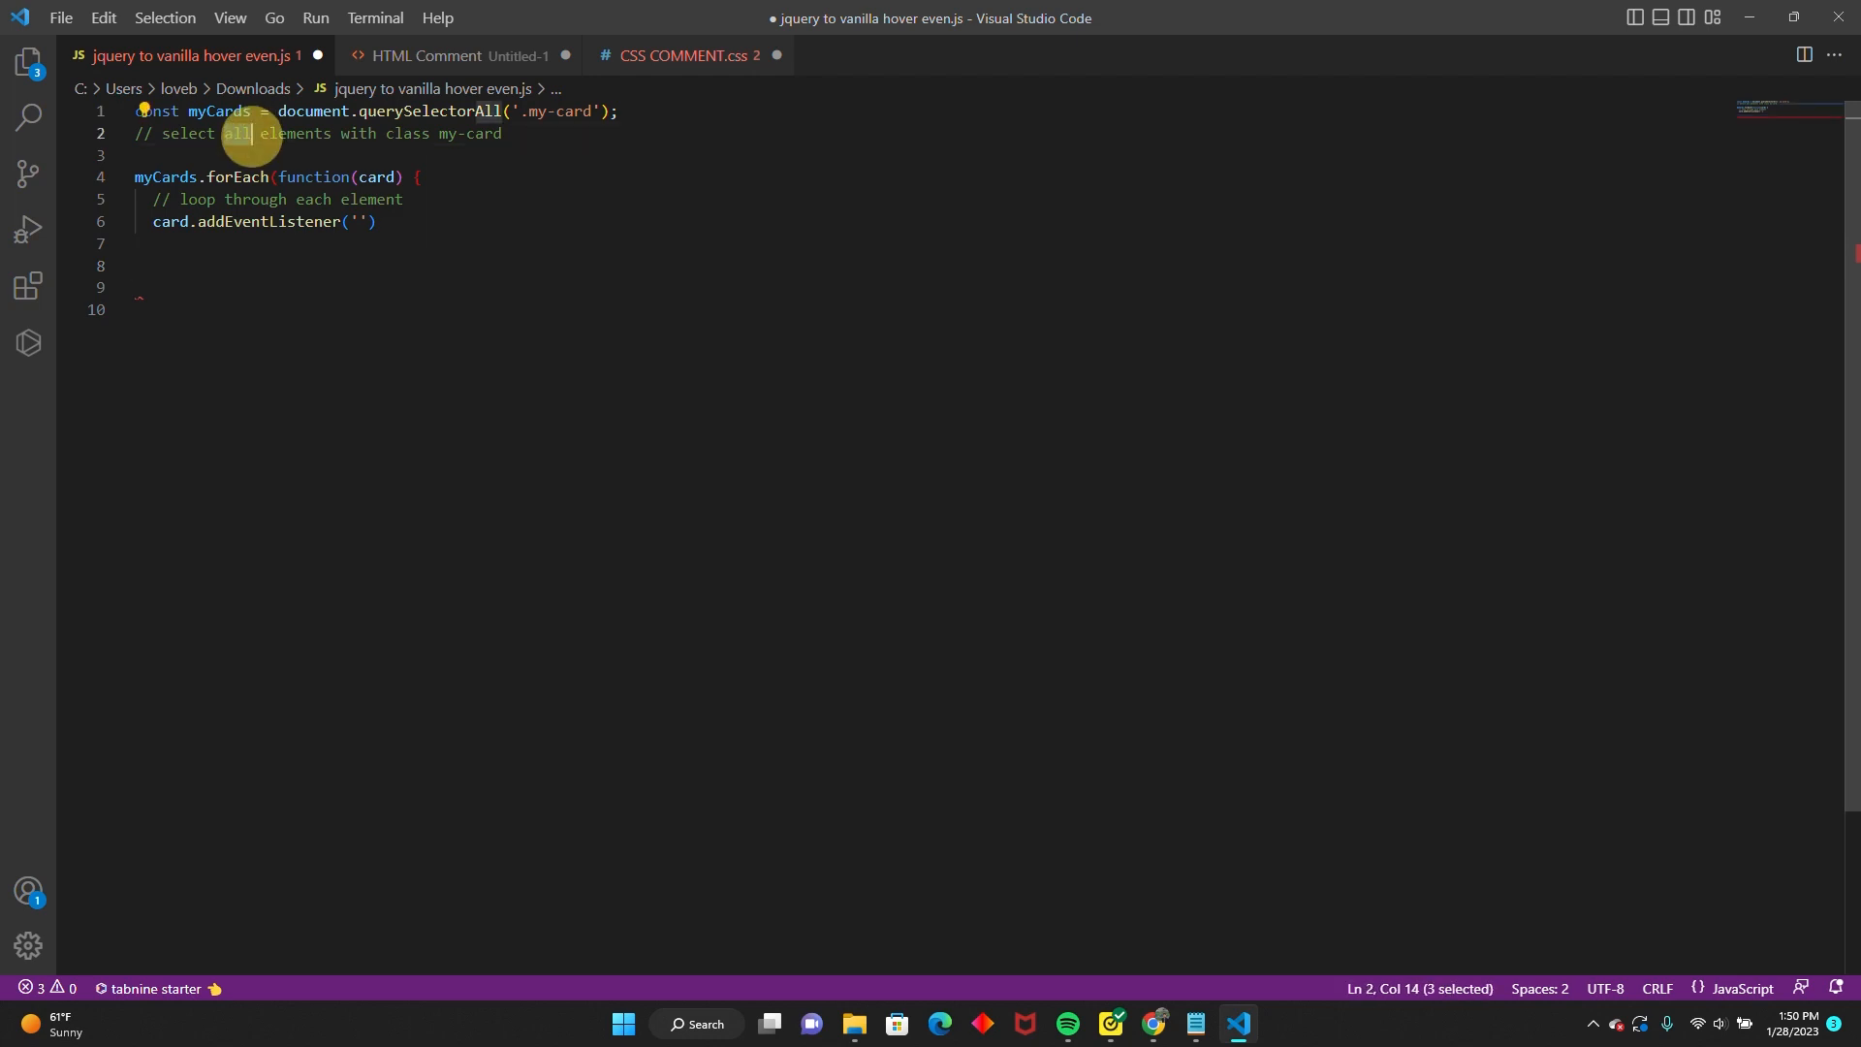
key(BackSpace)
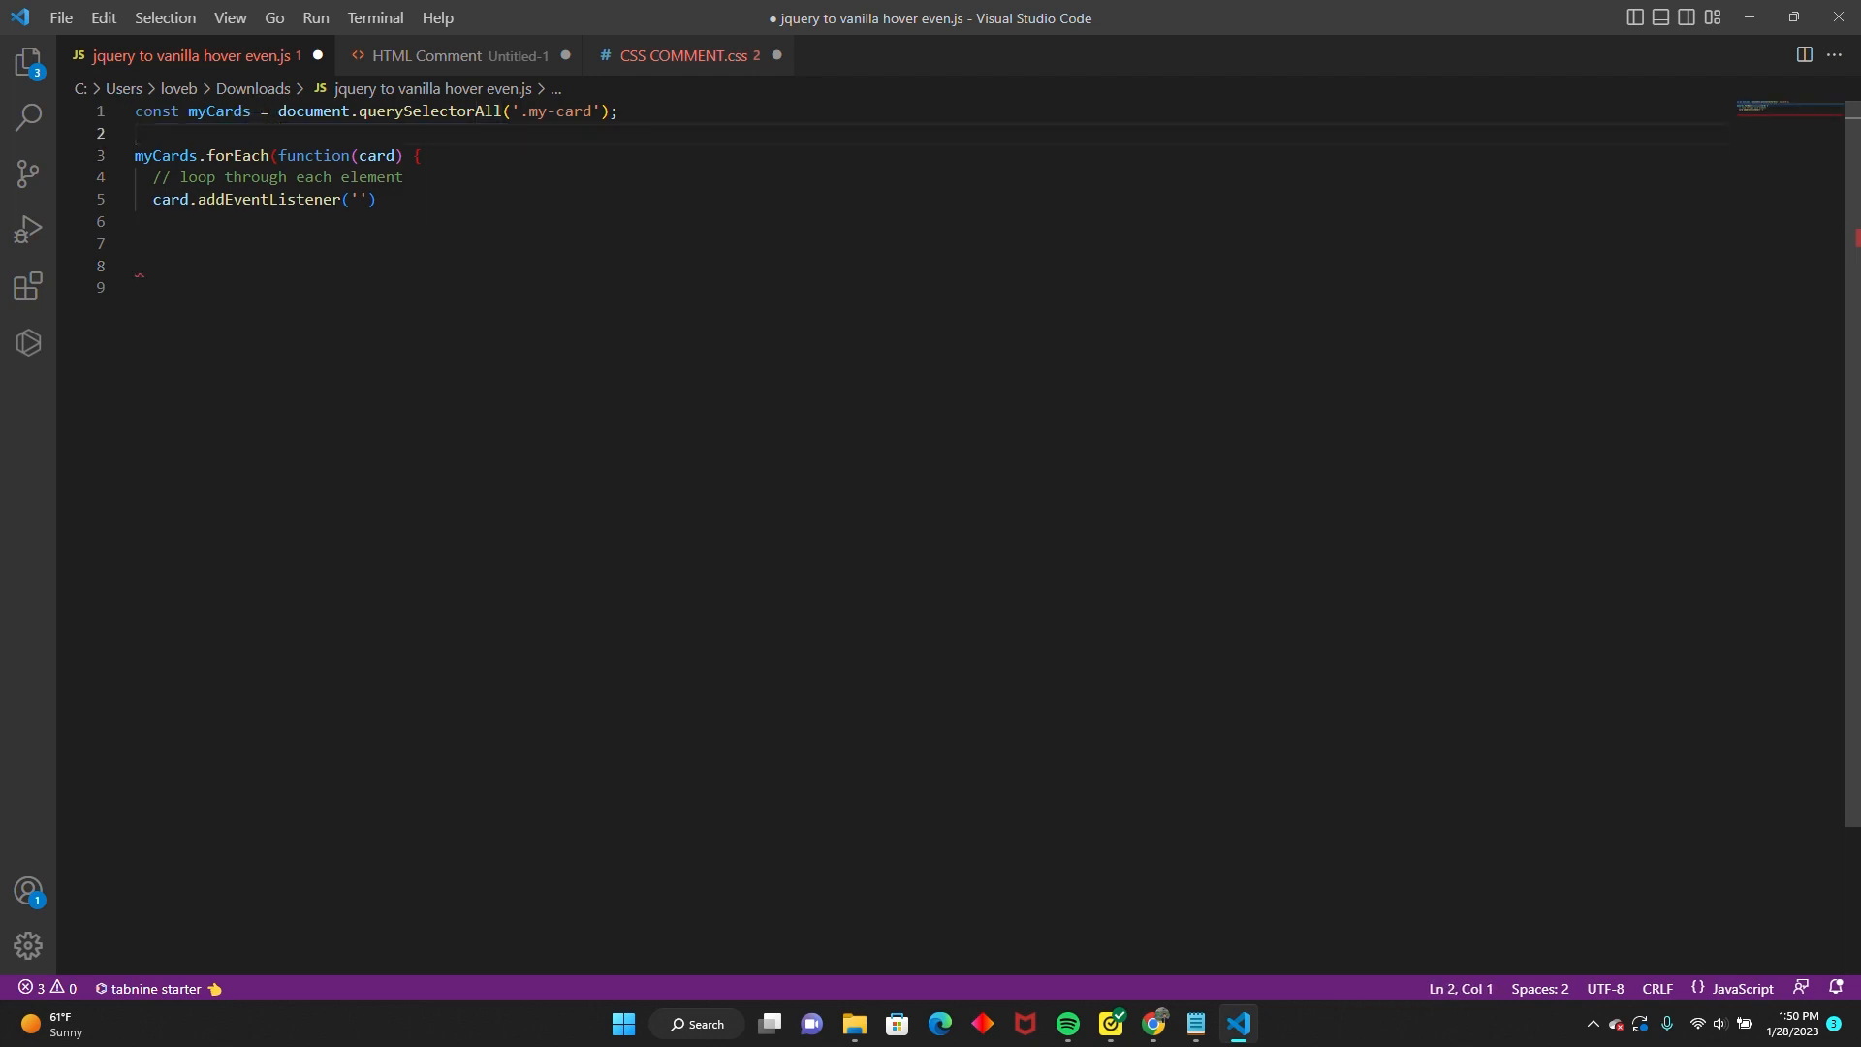
text(/**)
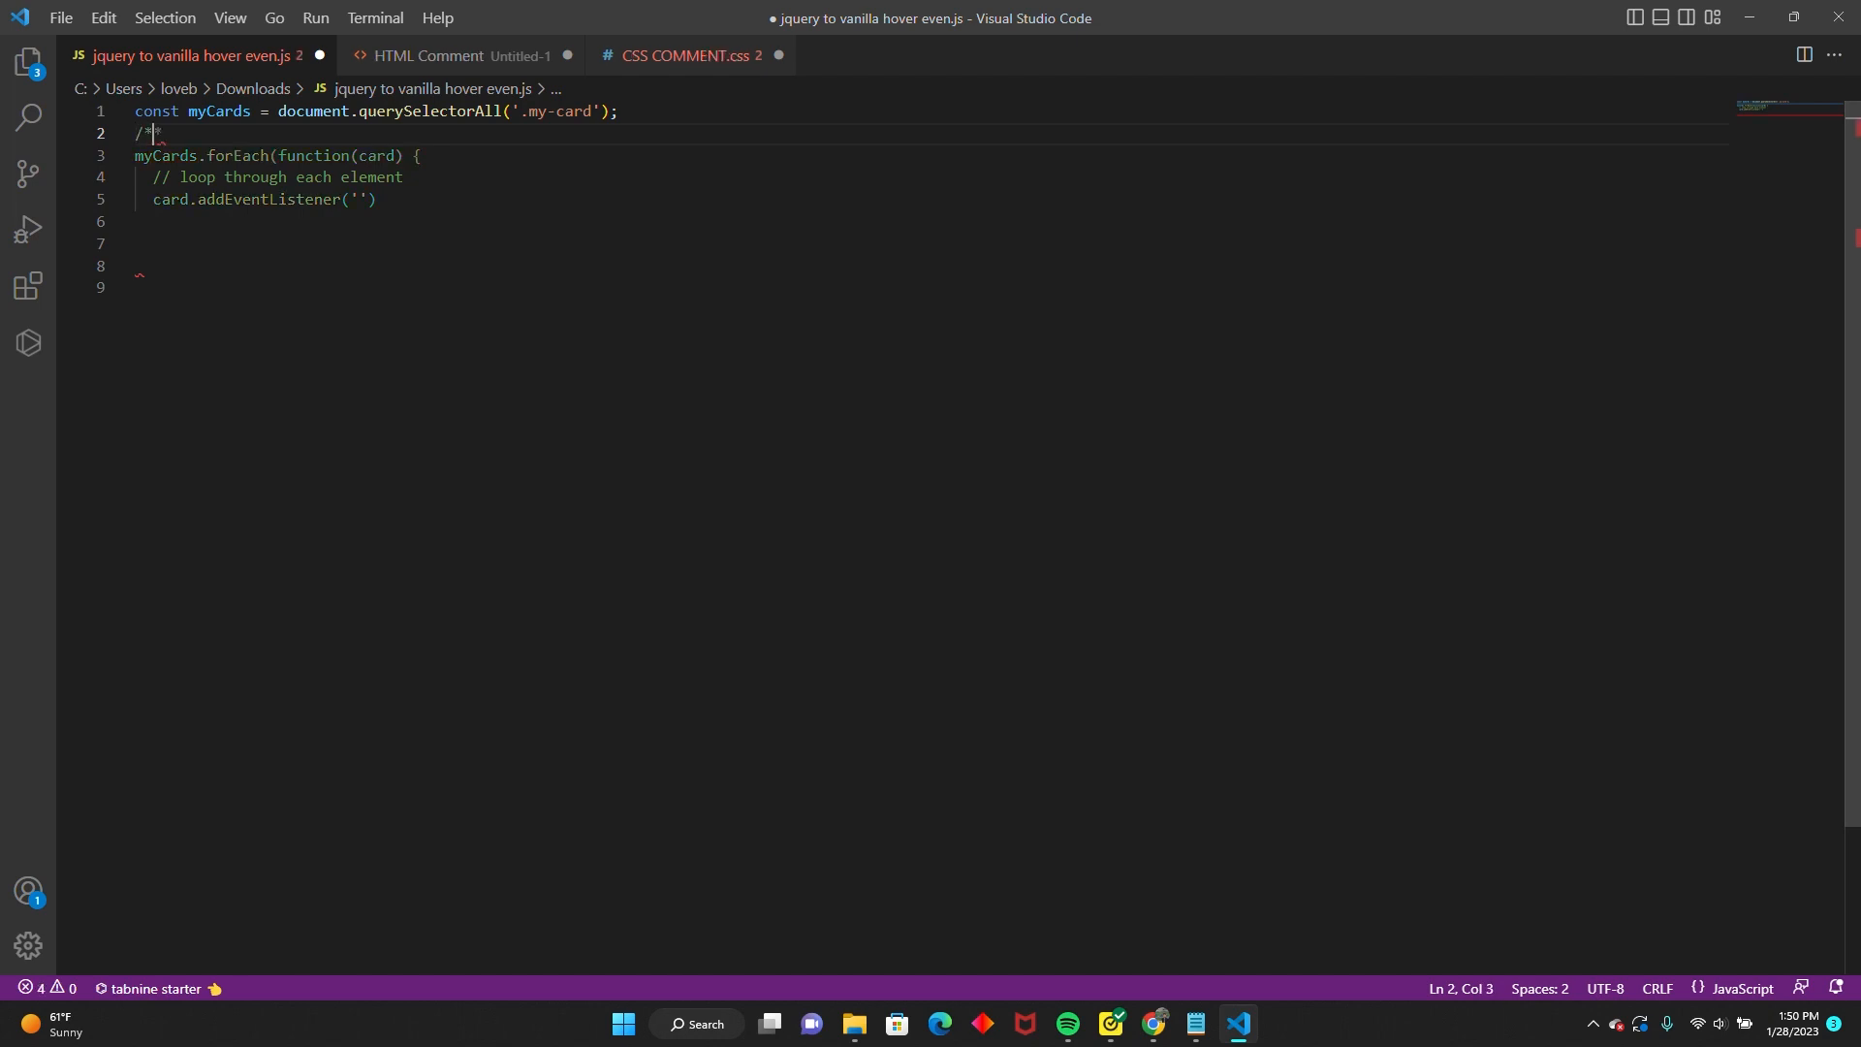
key(Return)
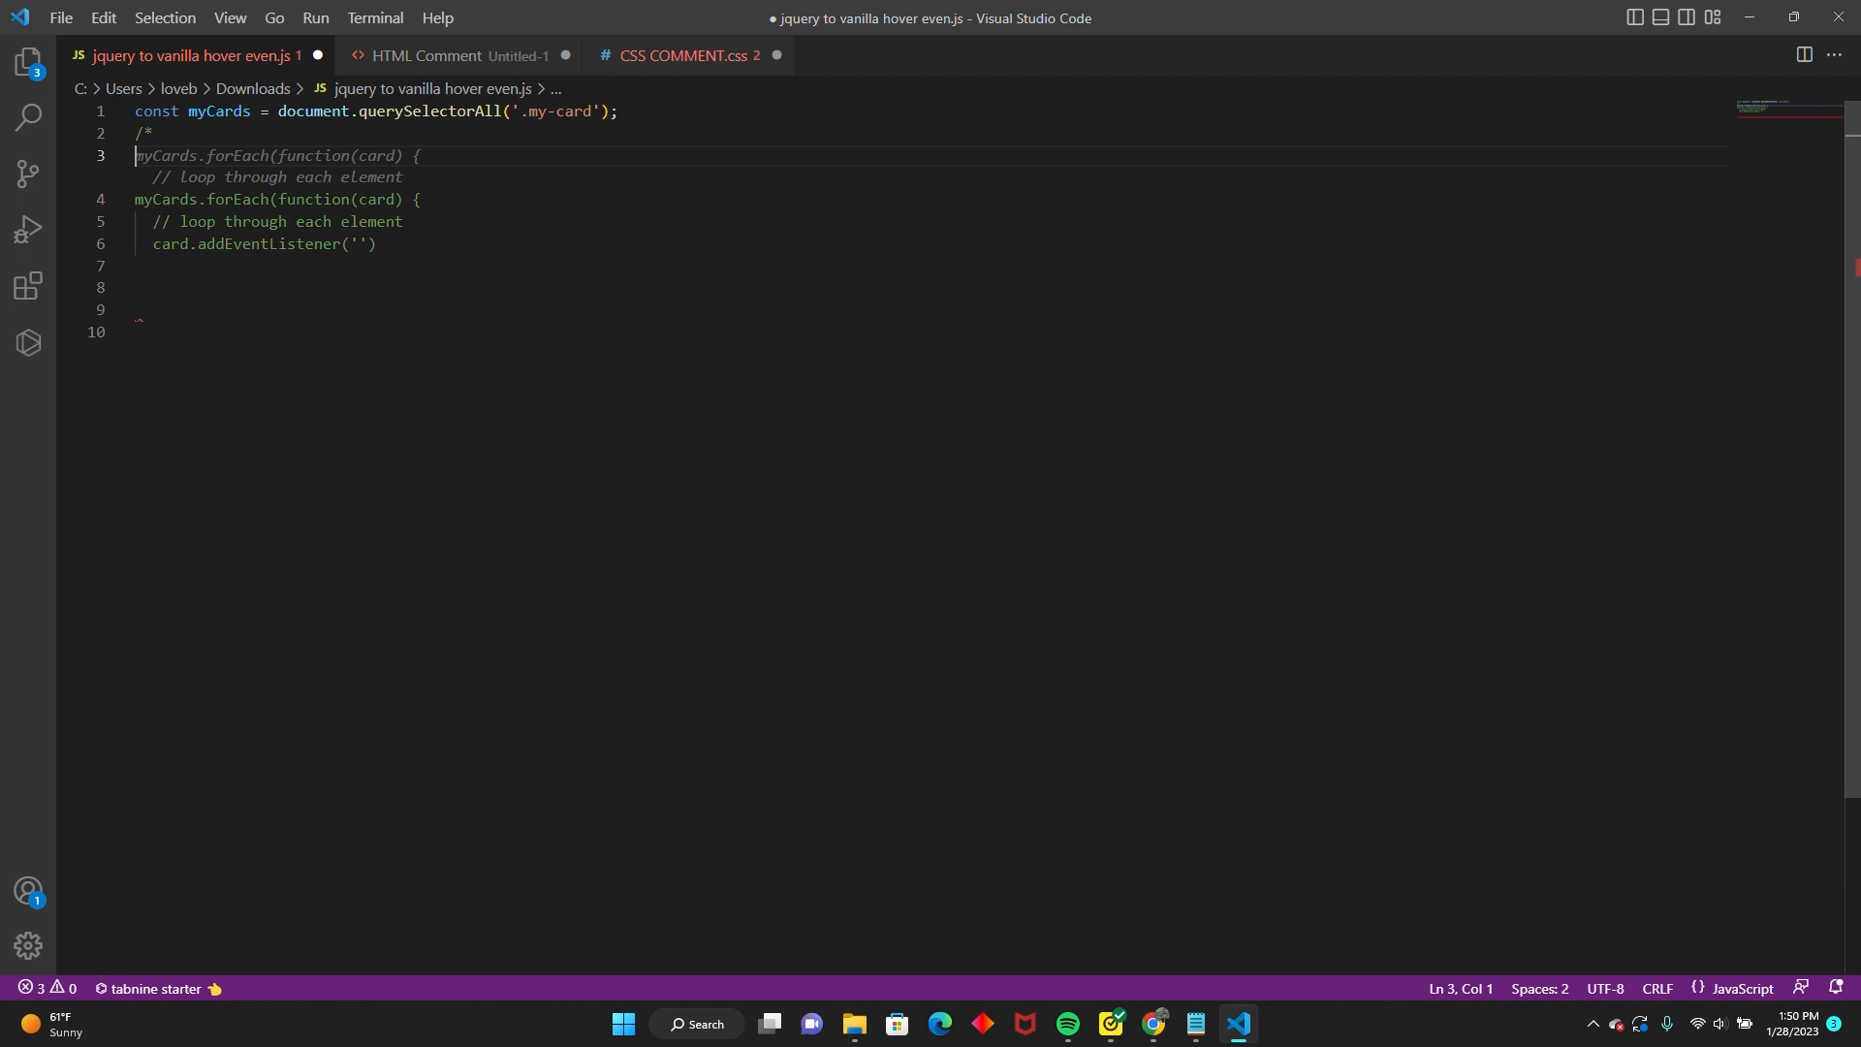
text(This is another comment)
key(Return)
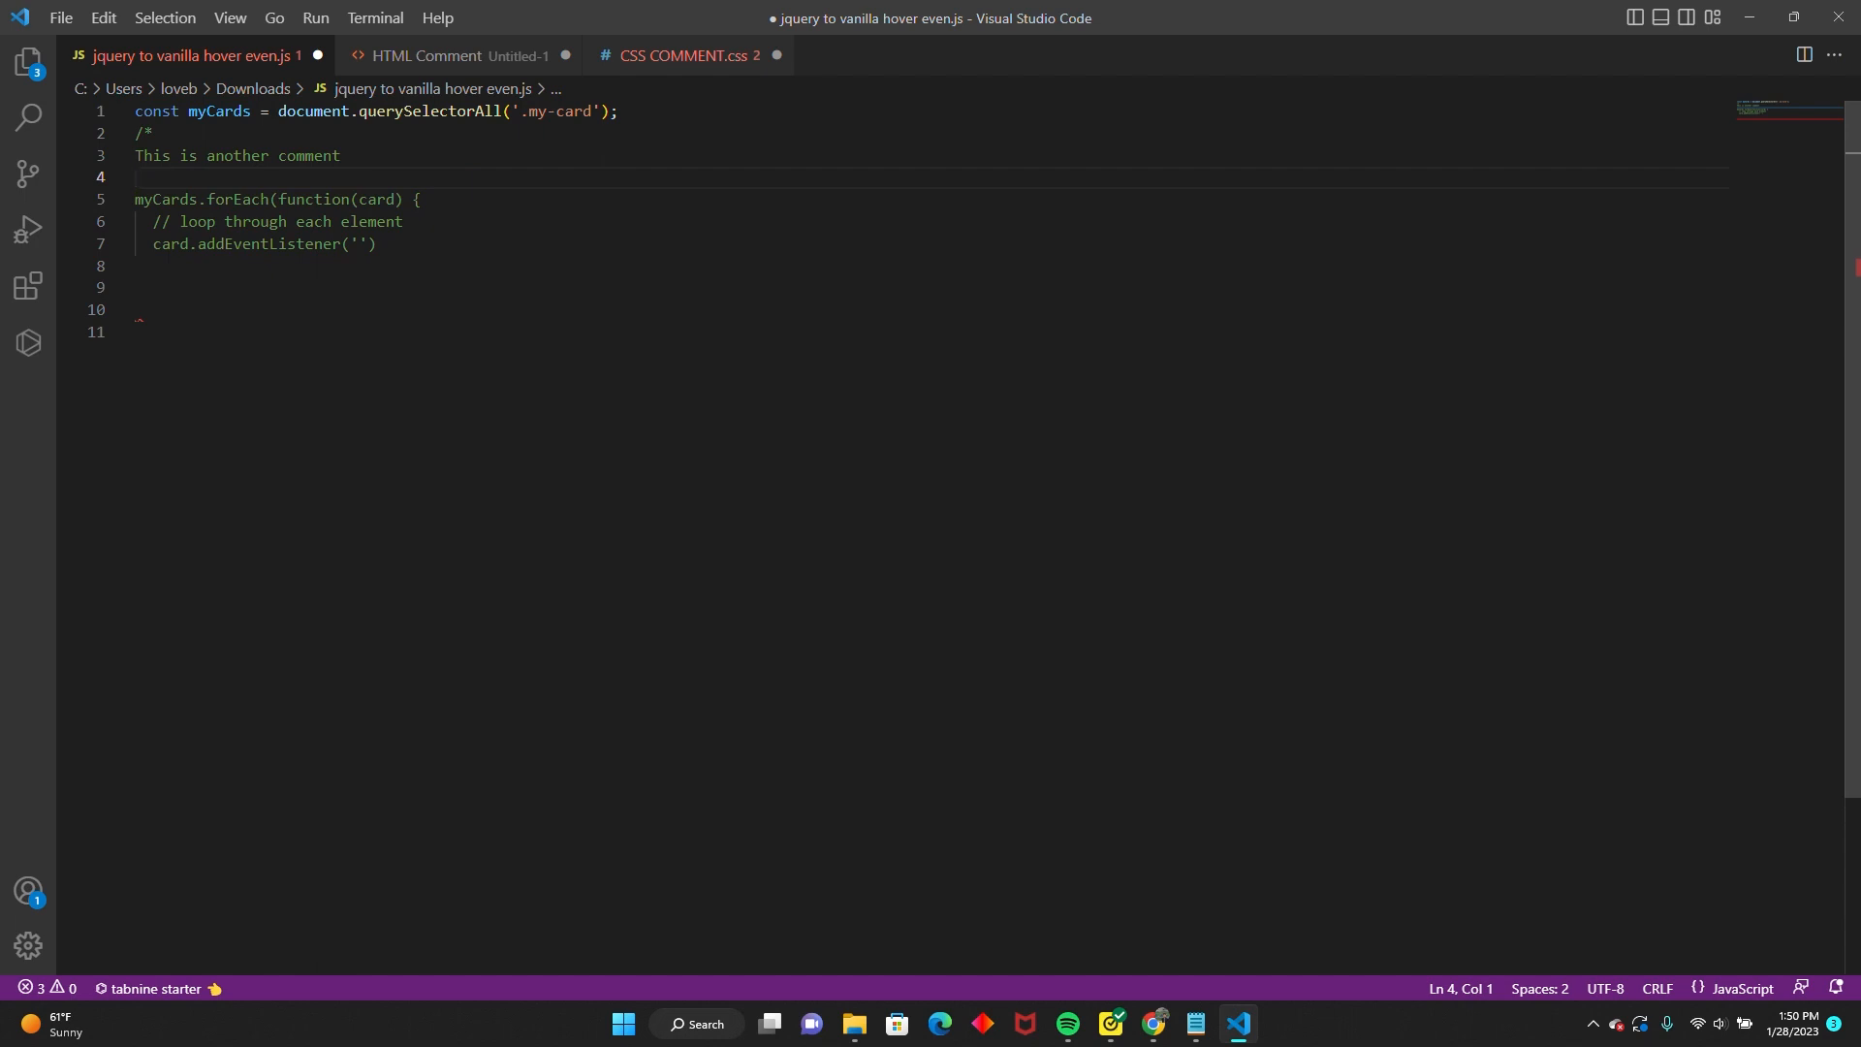
text(*/)
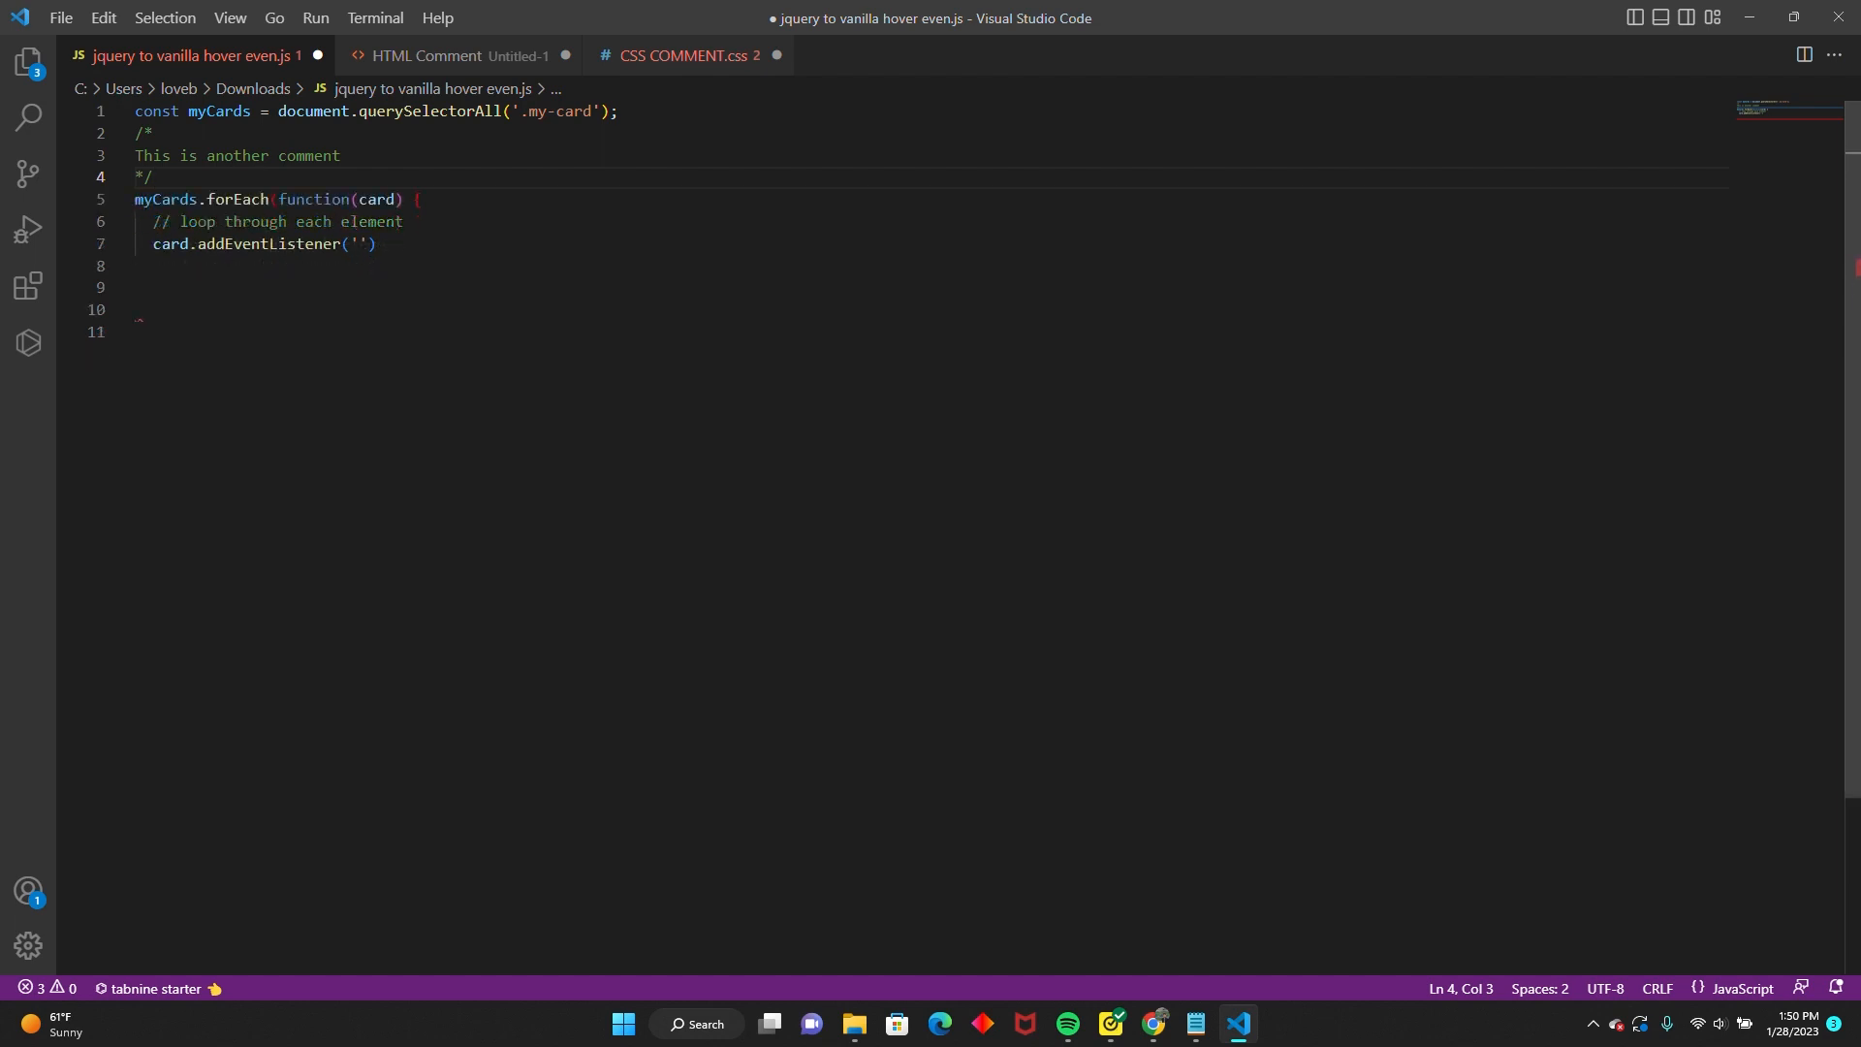
- Join the closing */ to the end of the comment text and insert two blank lines before the forEach loop
click(133, 175)
key(BackSpace)
key(End)
key(Return)
key(Return)
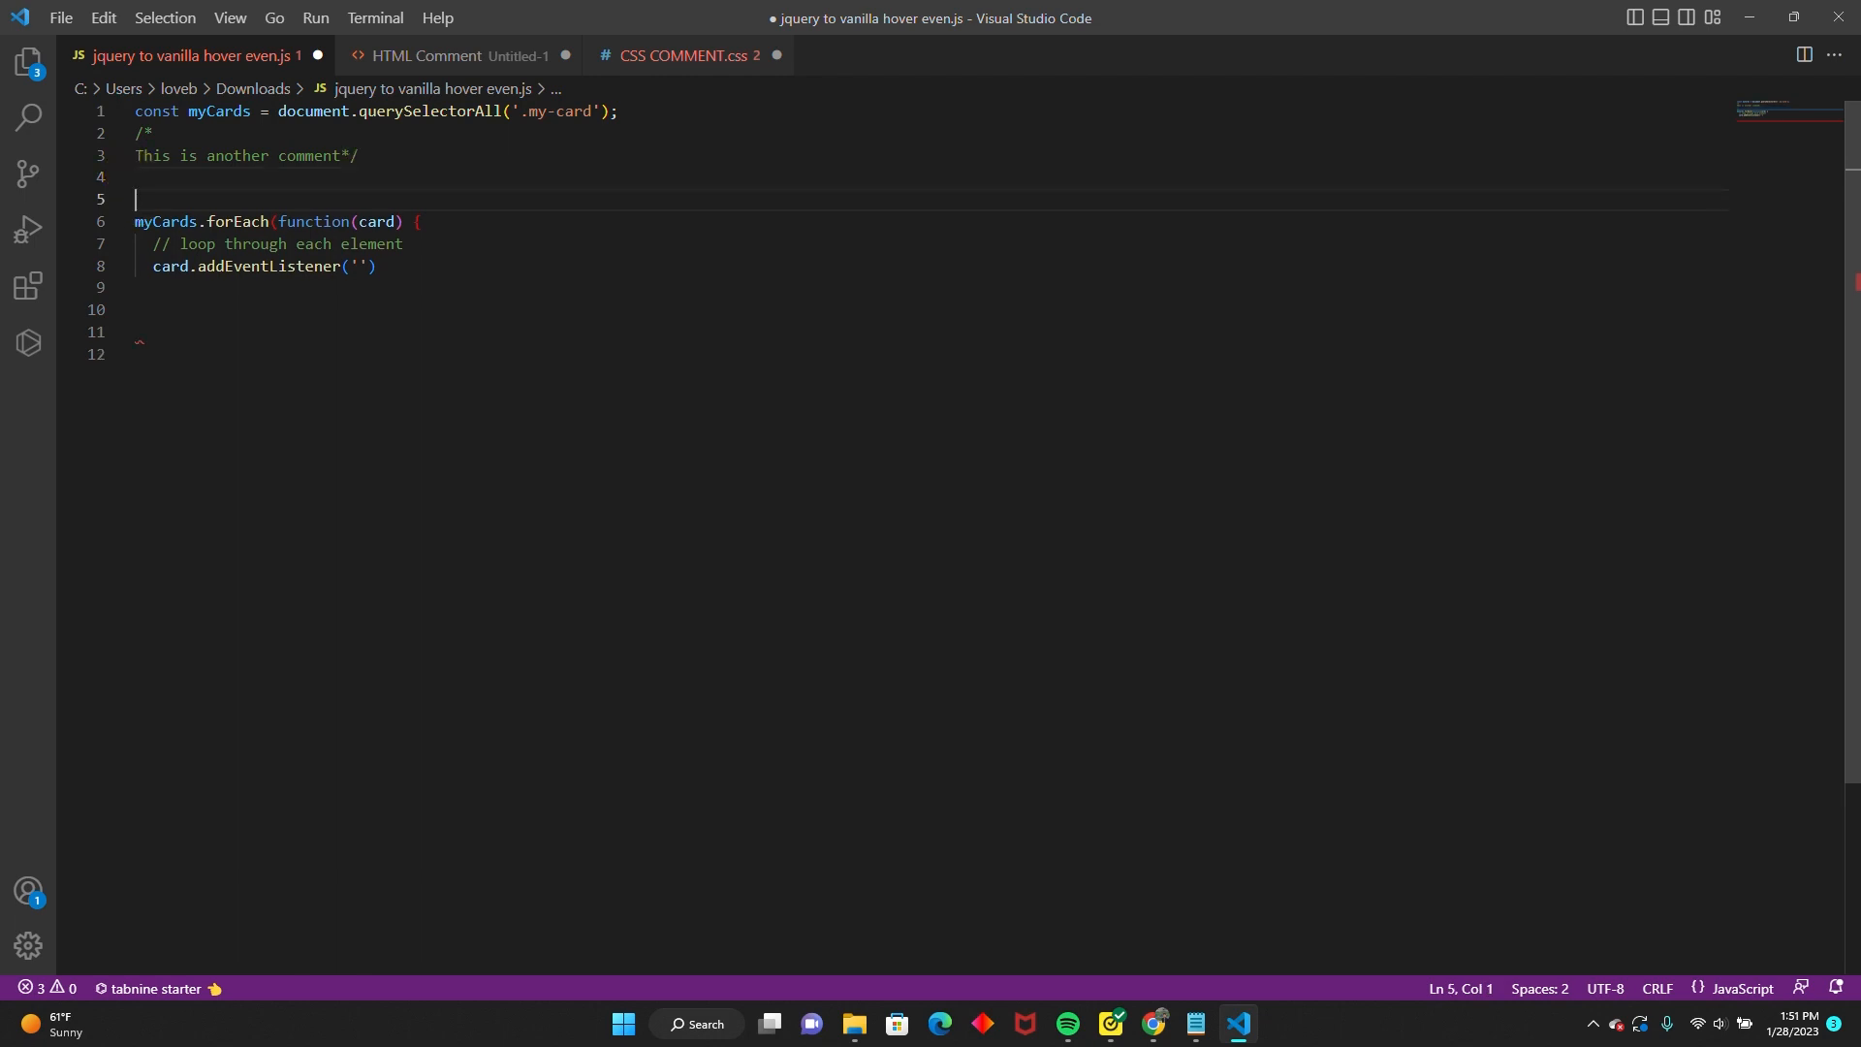